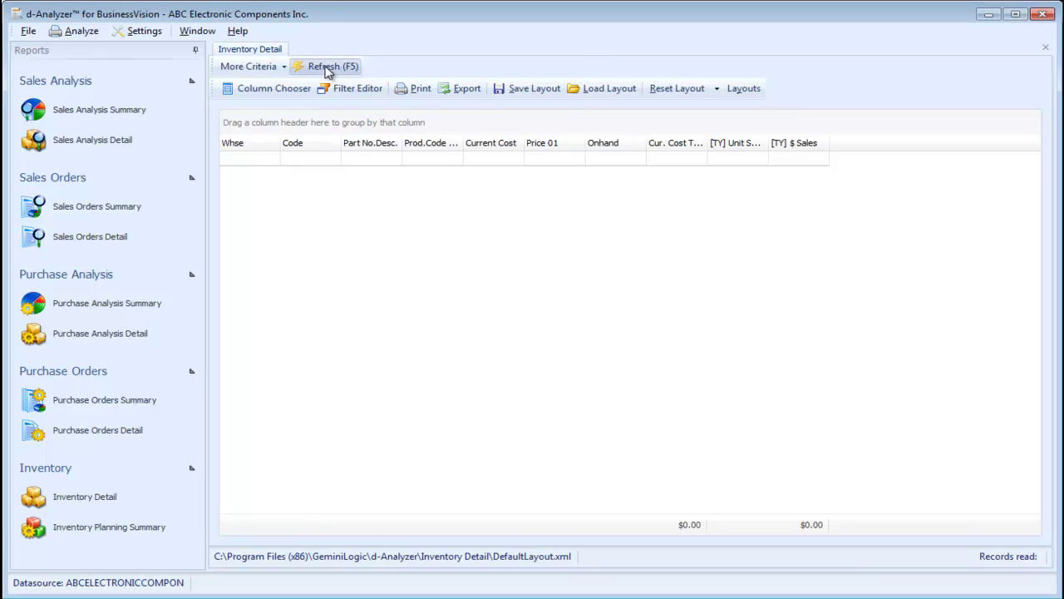
Refresh the Inventory Detail data and add the Allow returns column between Part No.Desc. and Prod.Code Details.
click(323, 67)
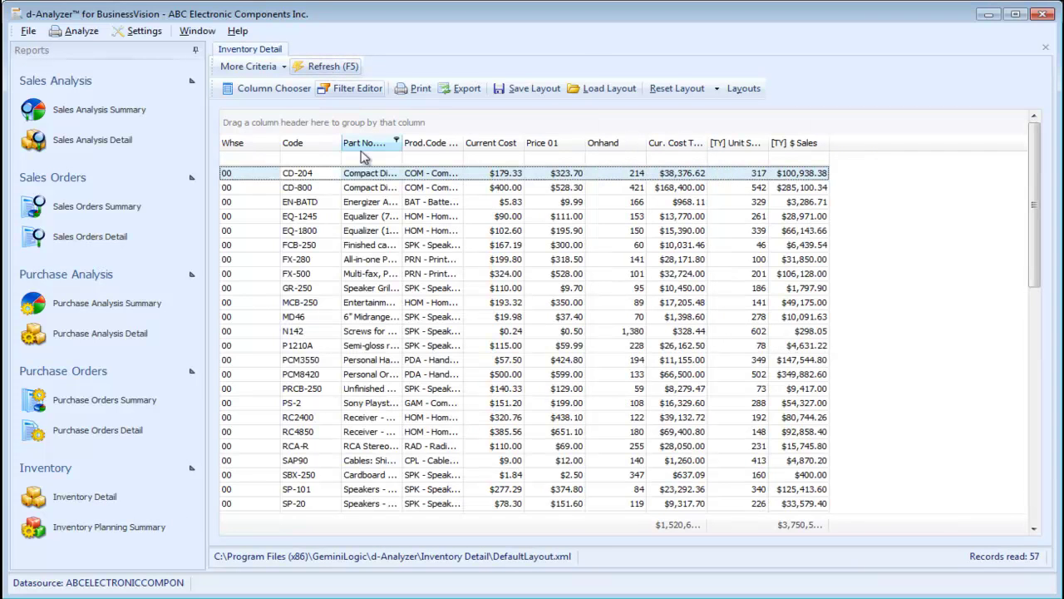
click(289, 89)
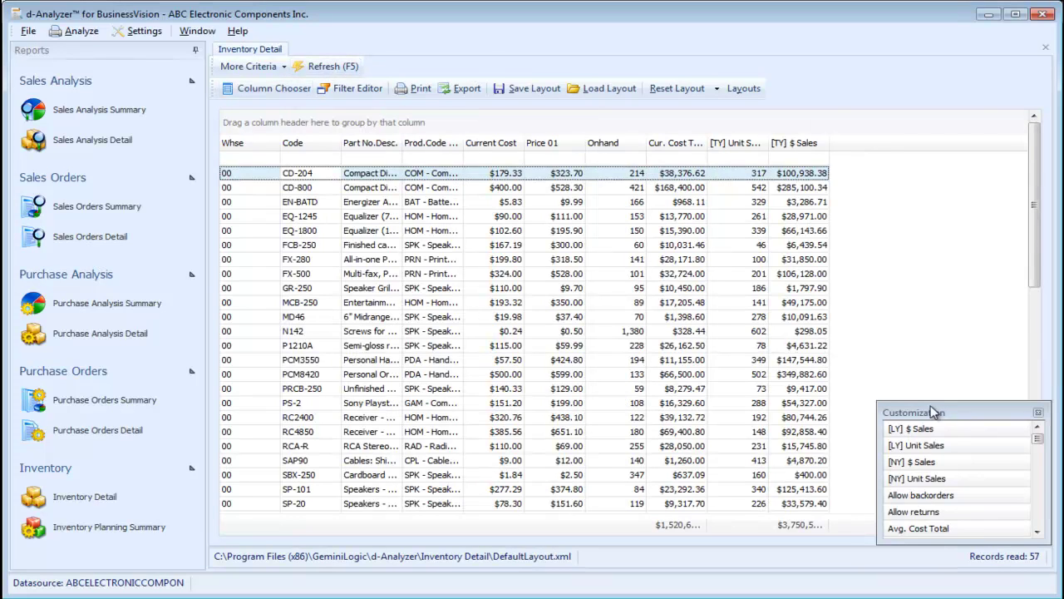
drag(926, 405, 935, 72)
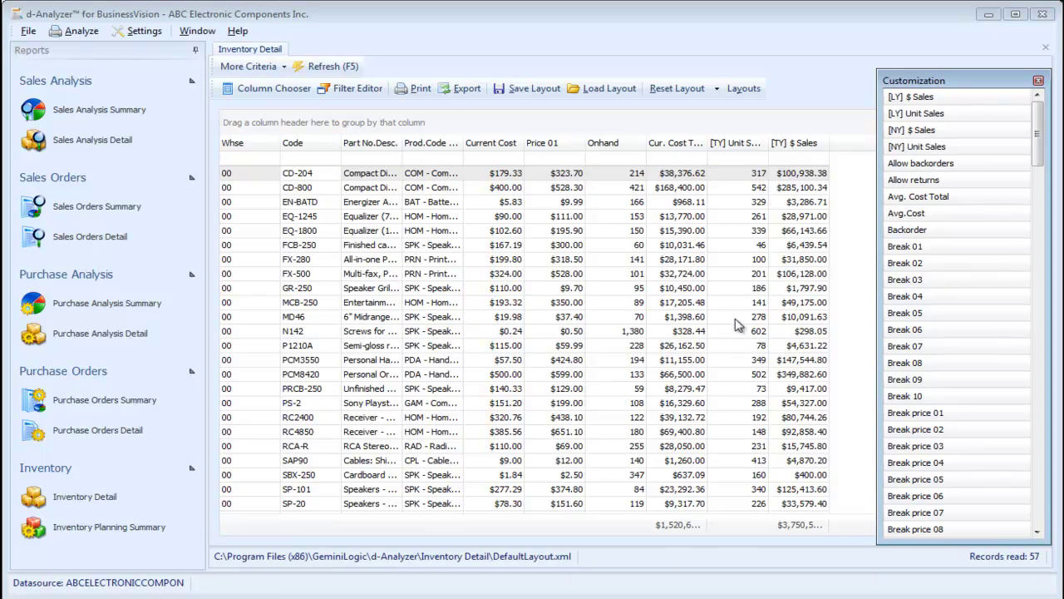
drag(919, 180, 410, 186)
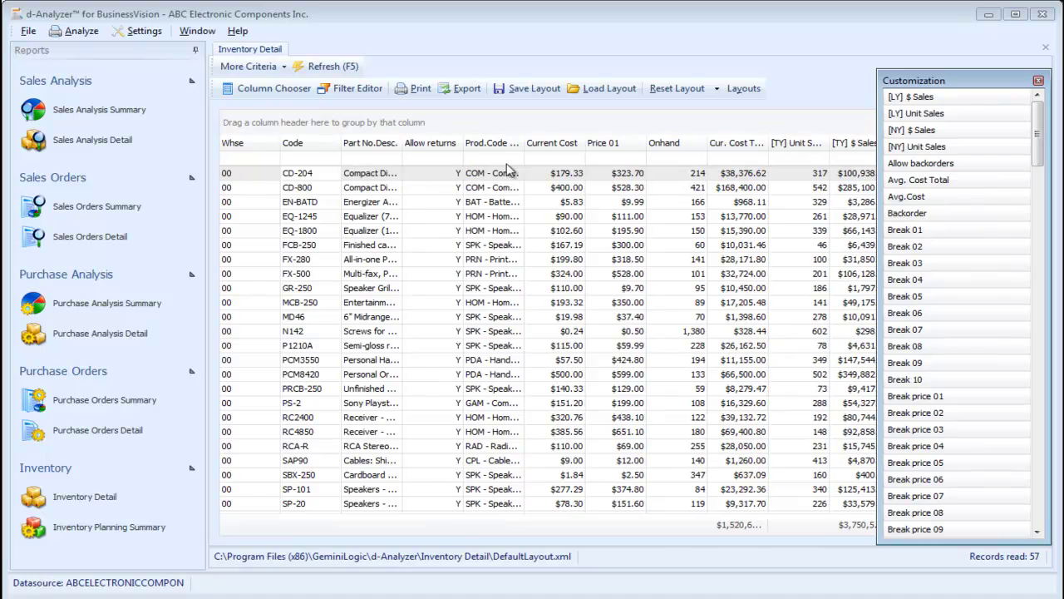
Best-fit the widths of all grid columns and close the list of available columns.
right_click(467, 144)
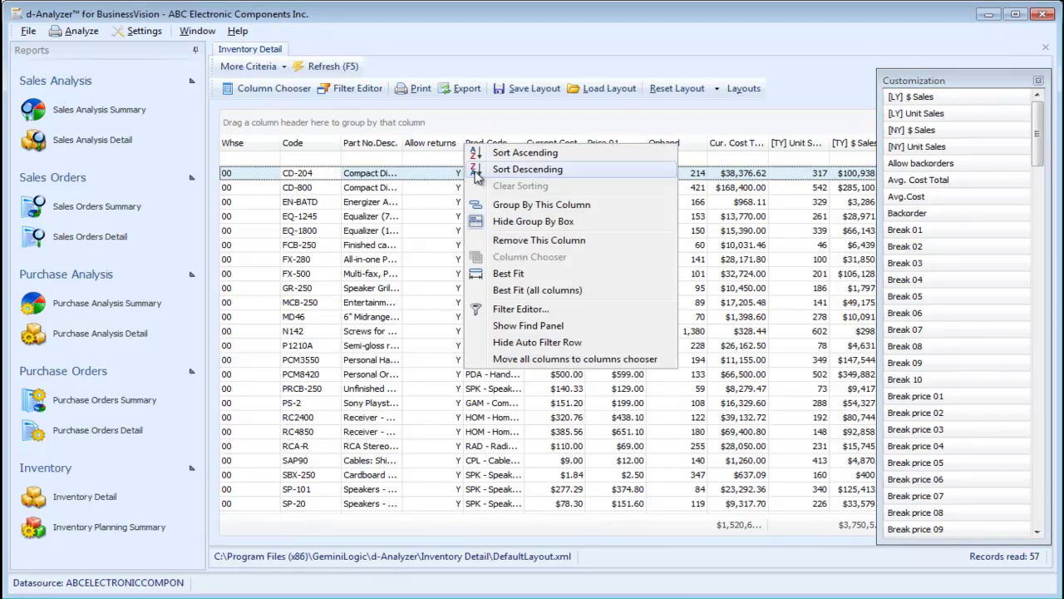
click(507, 291)
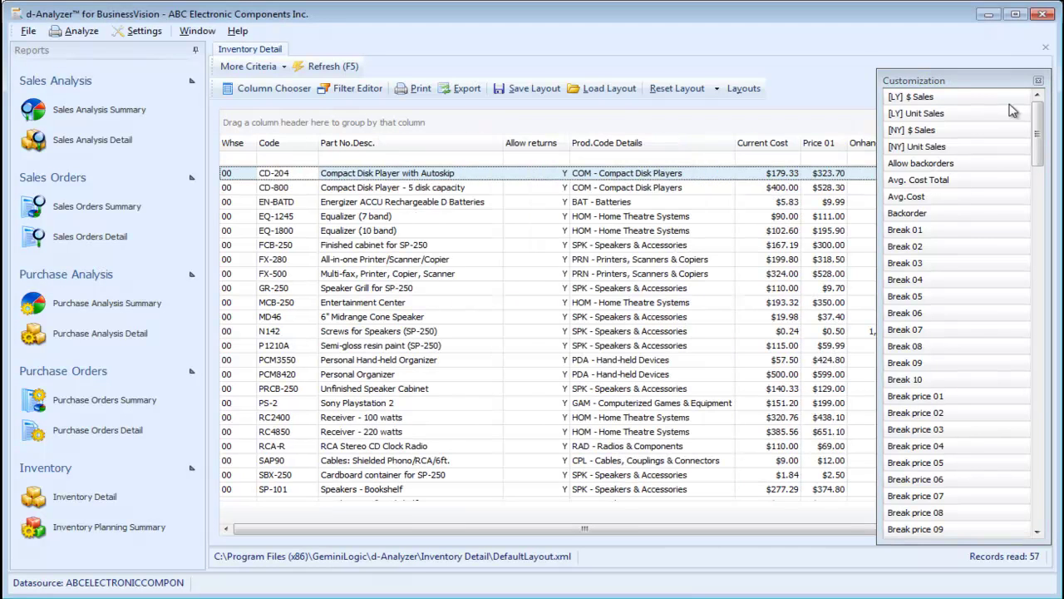
click(1039, 81)
click(1038, 80)
View the print preview of the inventory detail report and close it again.
click(606, 74)
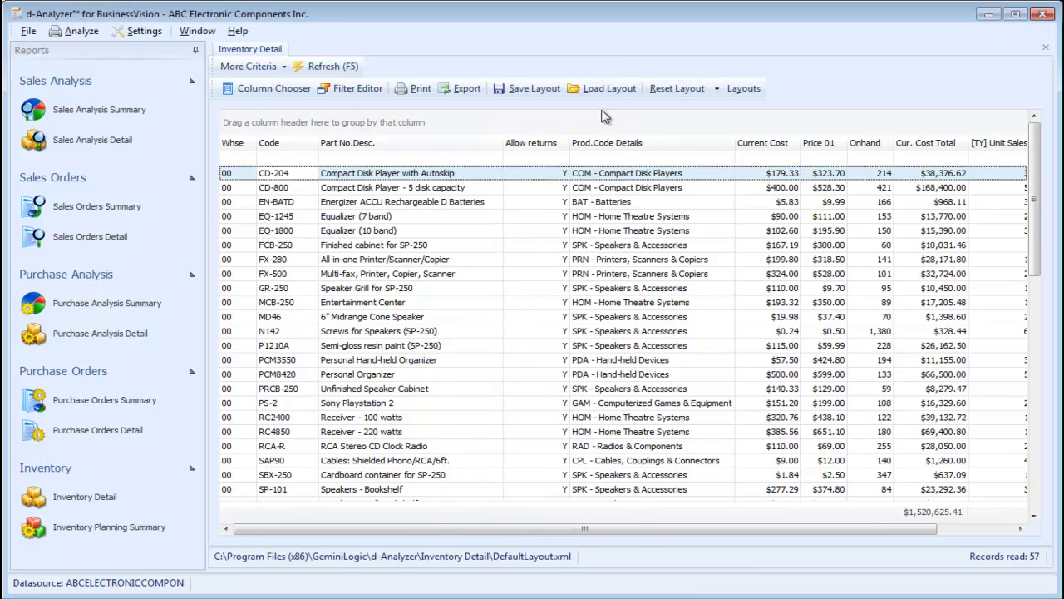
click(410, 89)
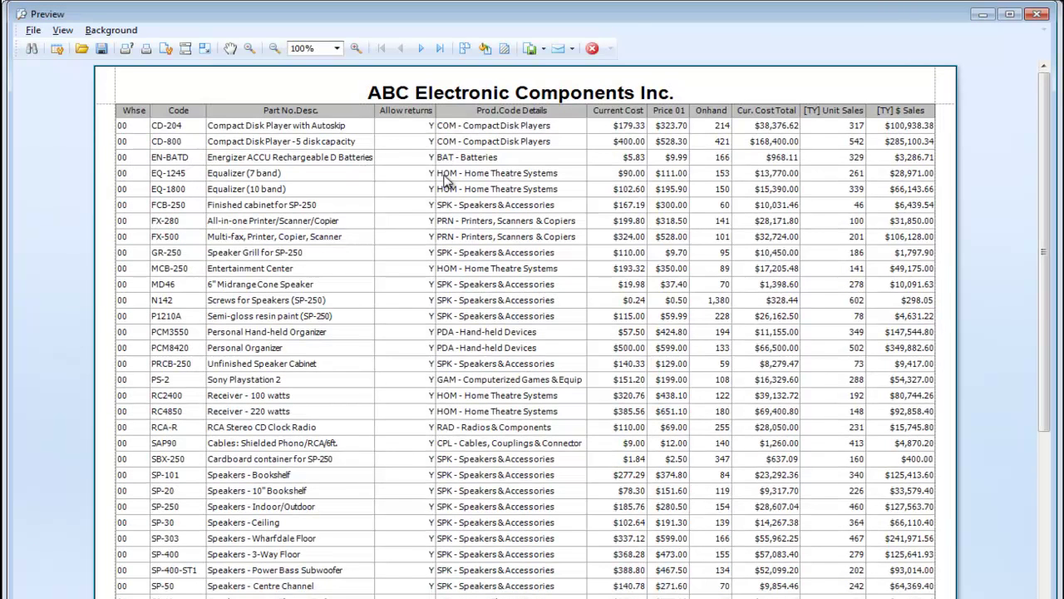
click(1036, 20)
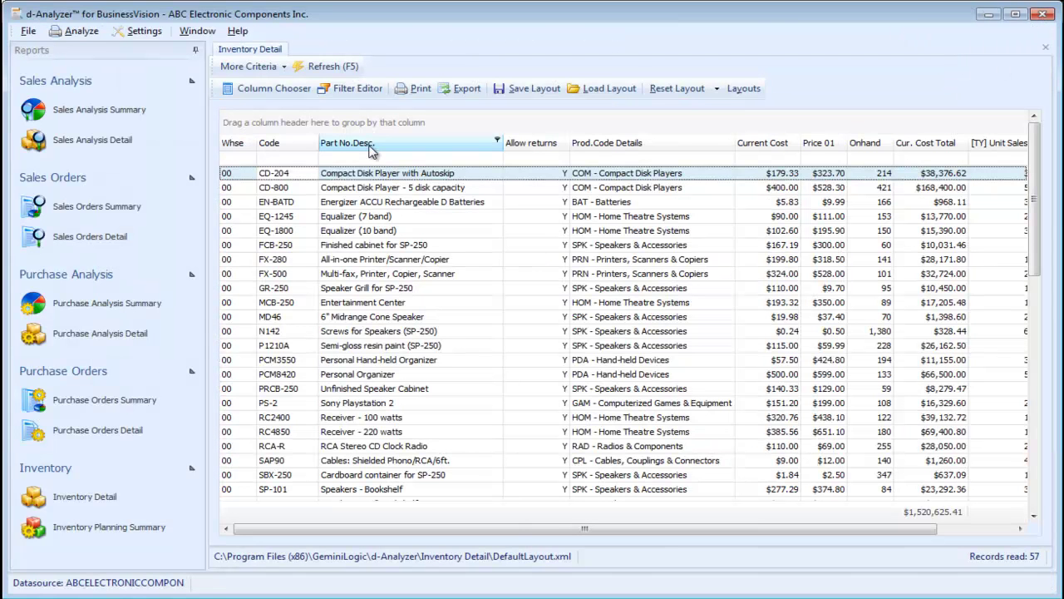
Filter the inventory list to items whose Part No.Desc. contains "speaker".
right_click(371, 151)
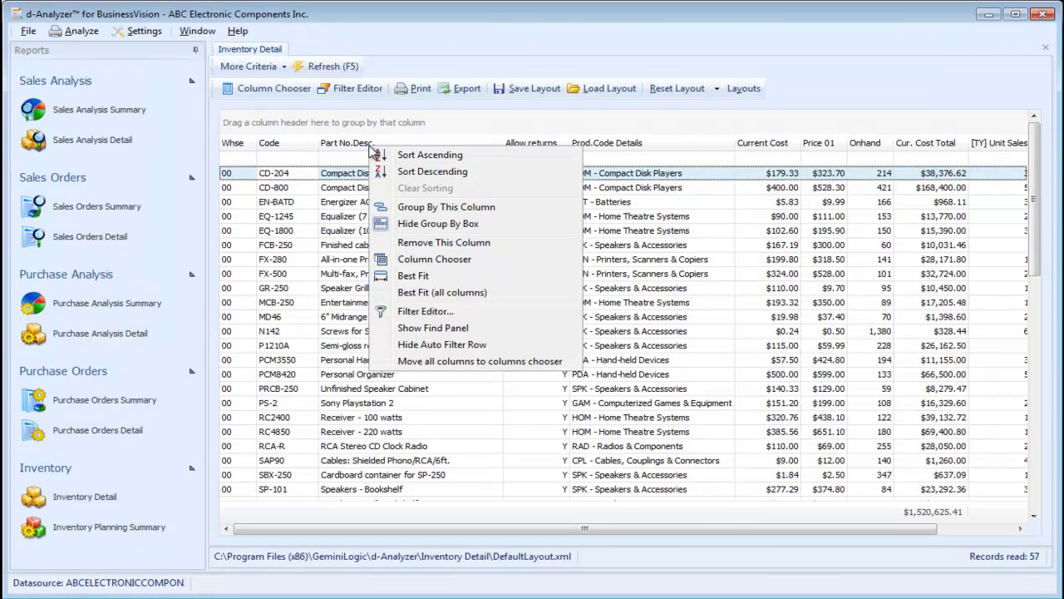
click(399, 311)
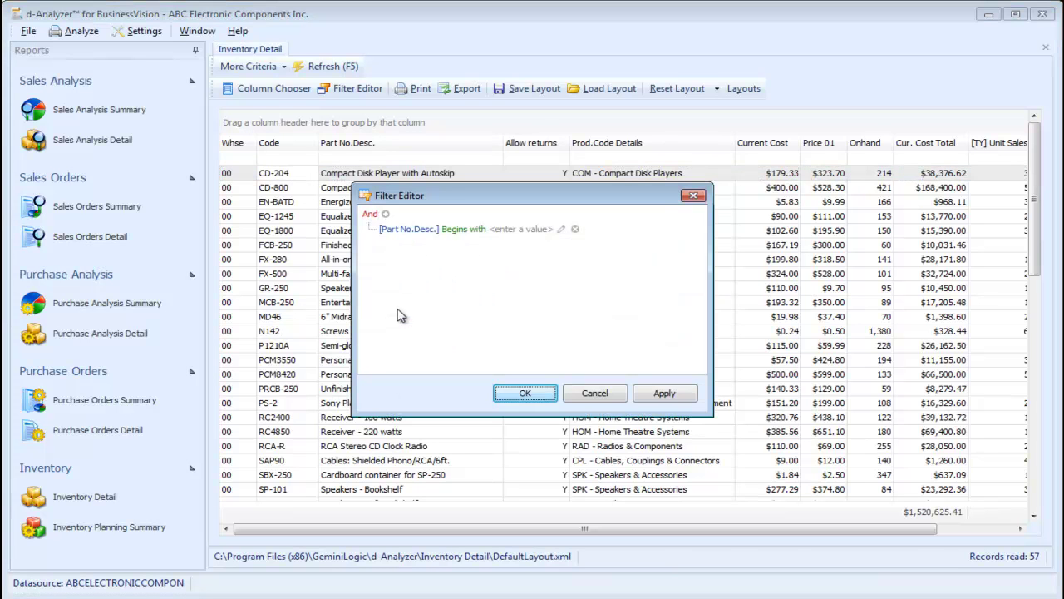
click(456, 237)
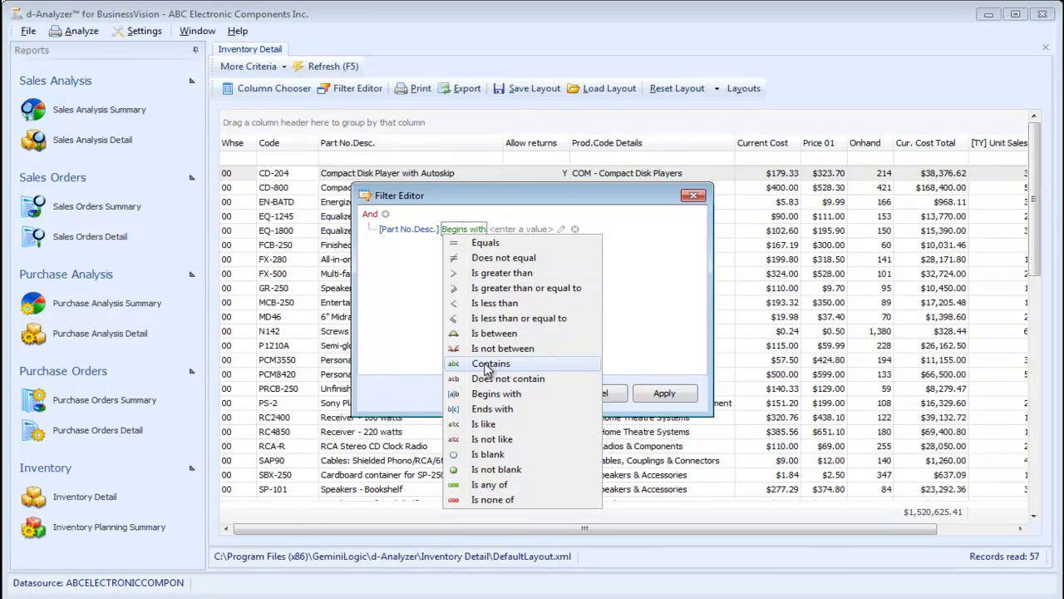
click(490, 363)
click(517, 229)
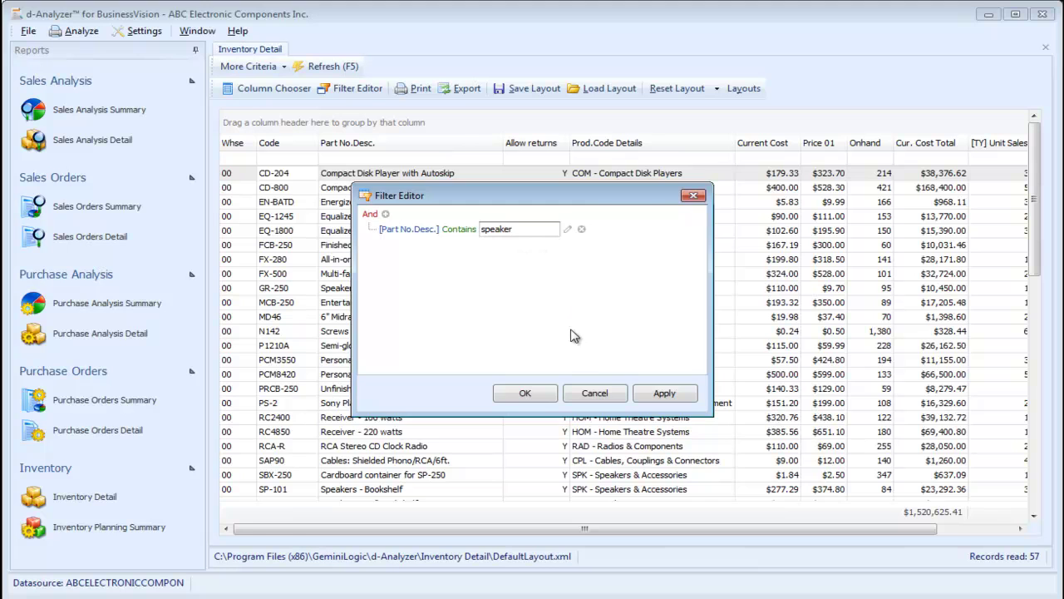
click(532, 394)
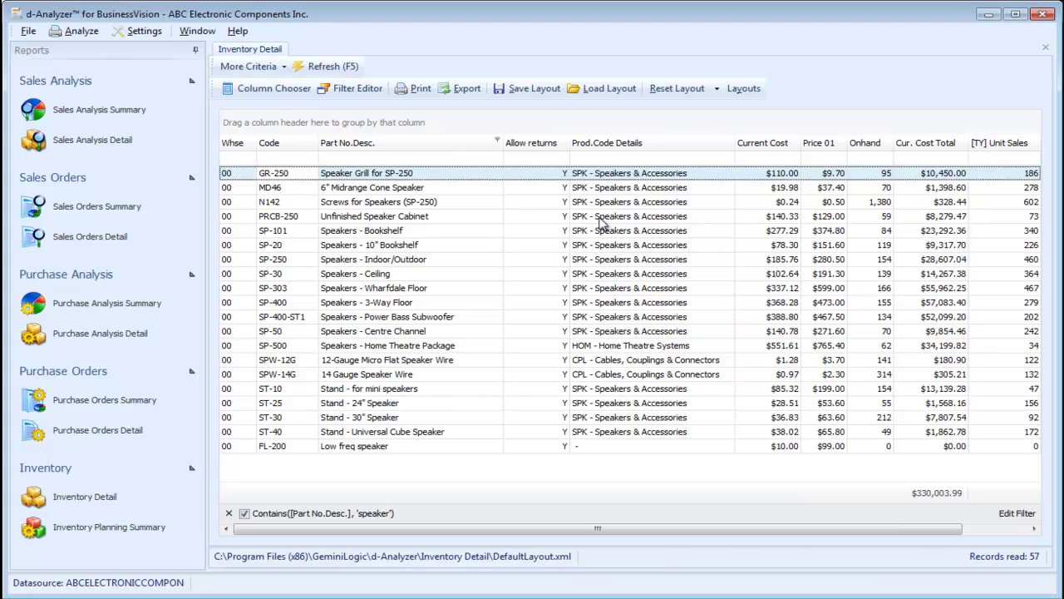
Load the saved layout "Inventory by type" for the inventory detail report.
click(740, 89)
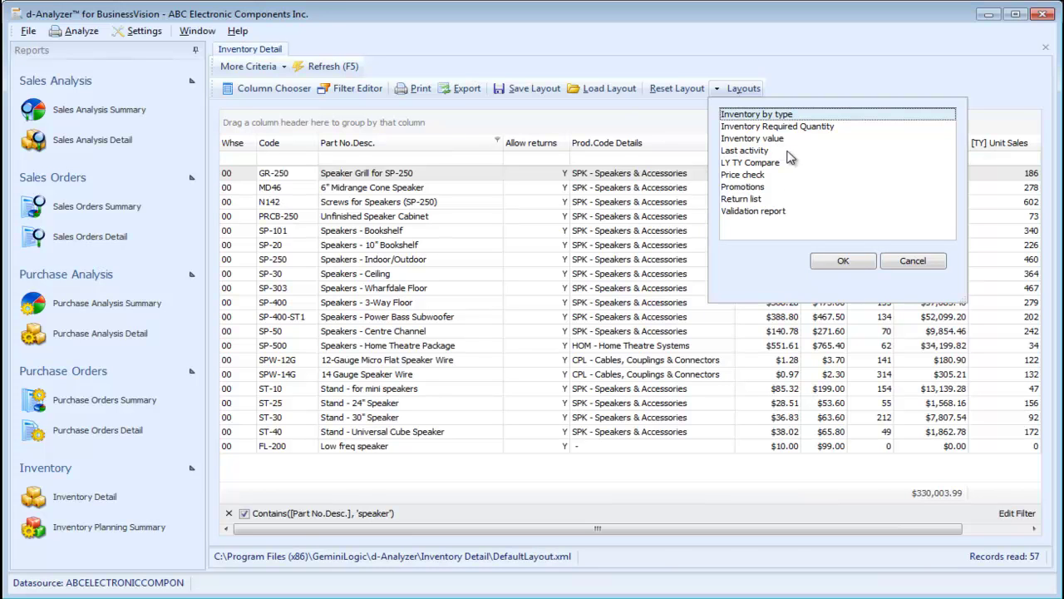
click(838, 266)
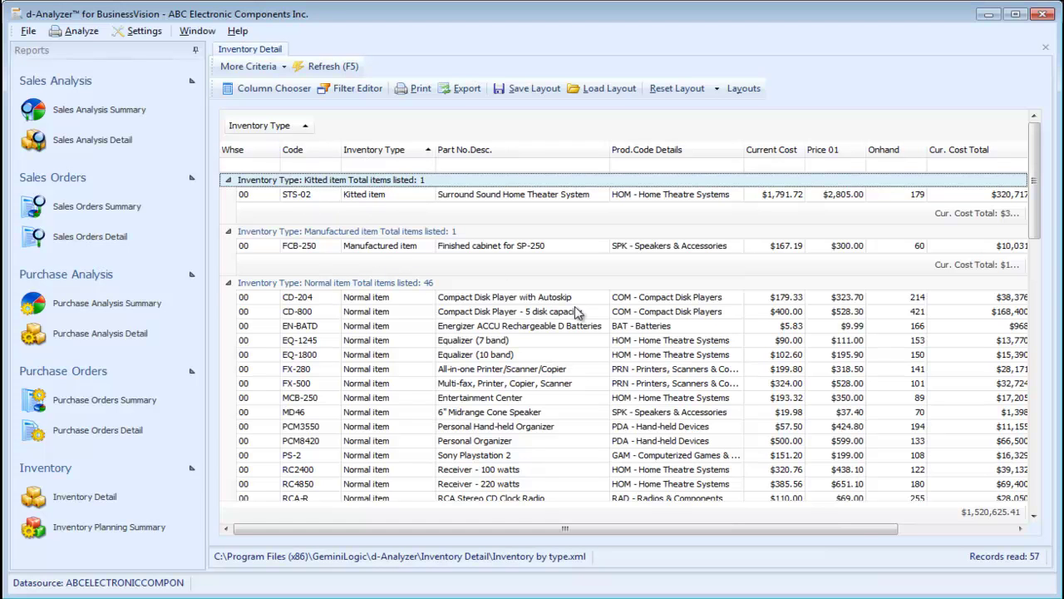
drag(882, 529, 954, 537)
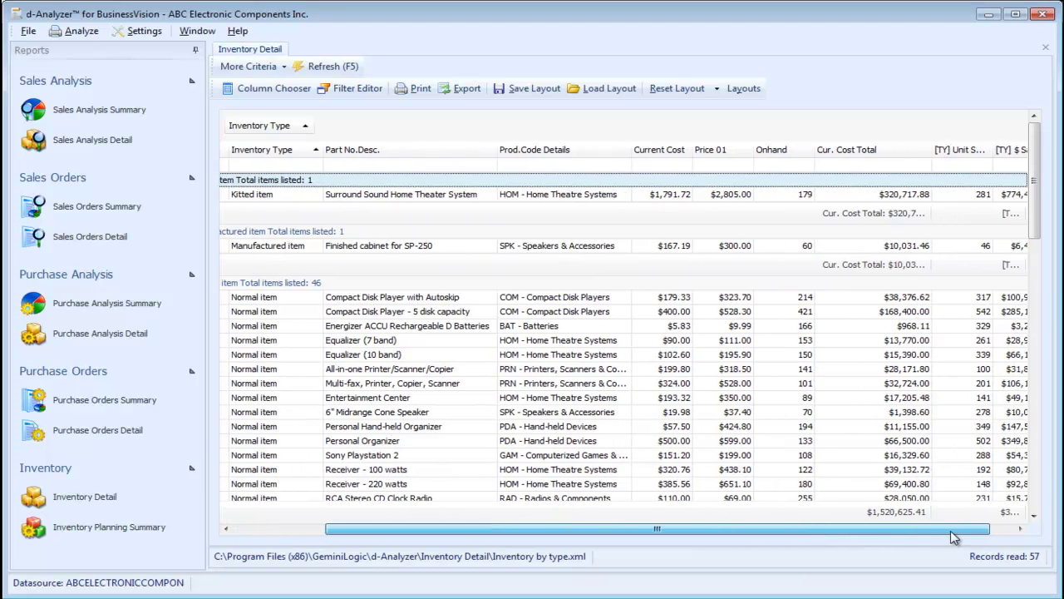
Collapse the Reports pane to give the grid more room and widen the Cur. Cost Total column to show its full group totals.
click(194, 50)
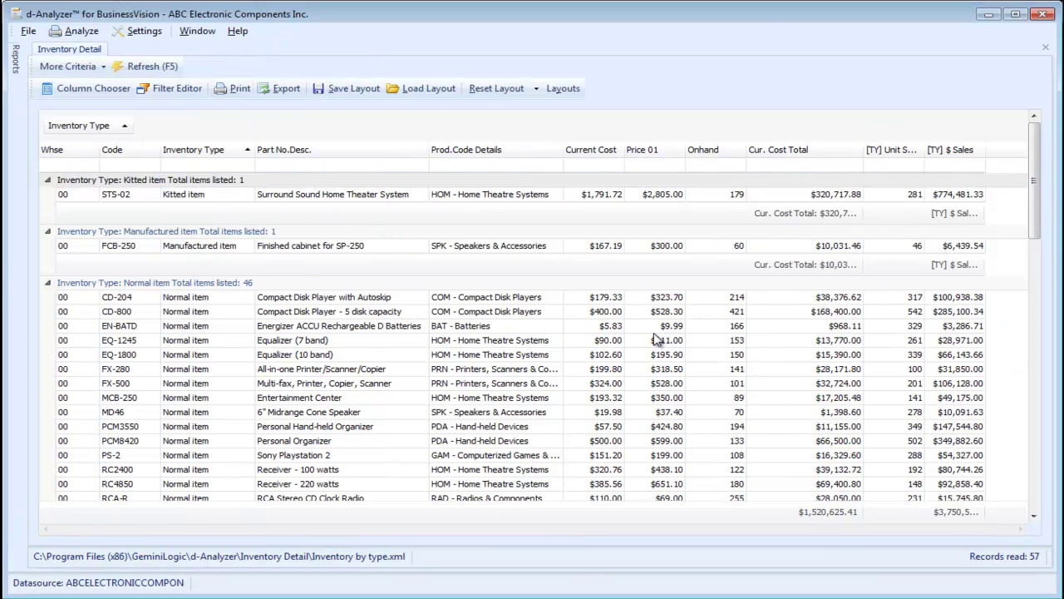
drag(865, 150, 896, 151)
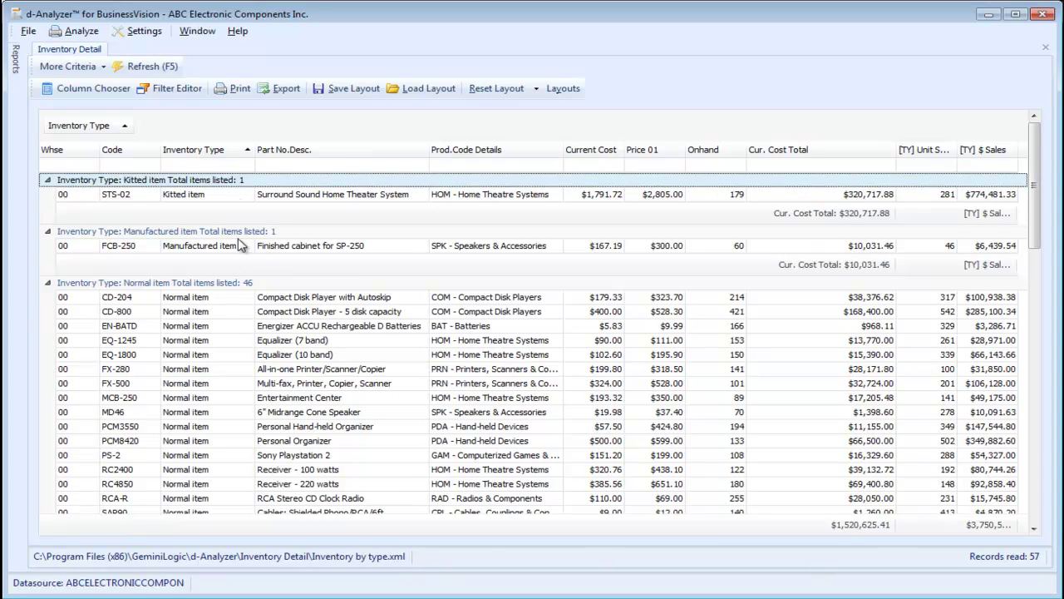
scroll(237, 249, down, 10)
scroll(239, 287, down, 5)
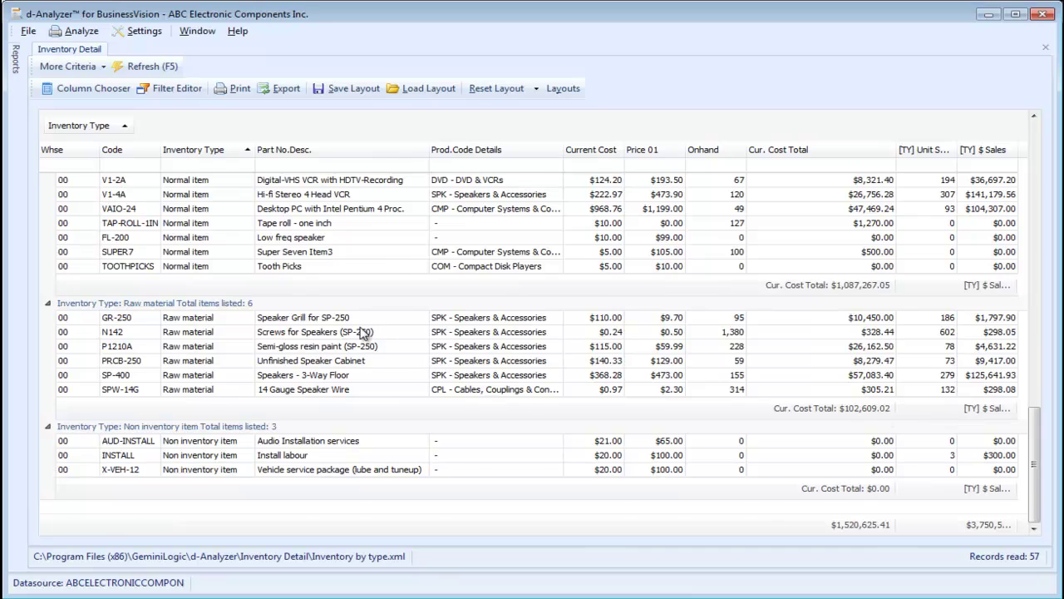
scroll(365, 332, up, 7)
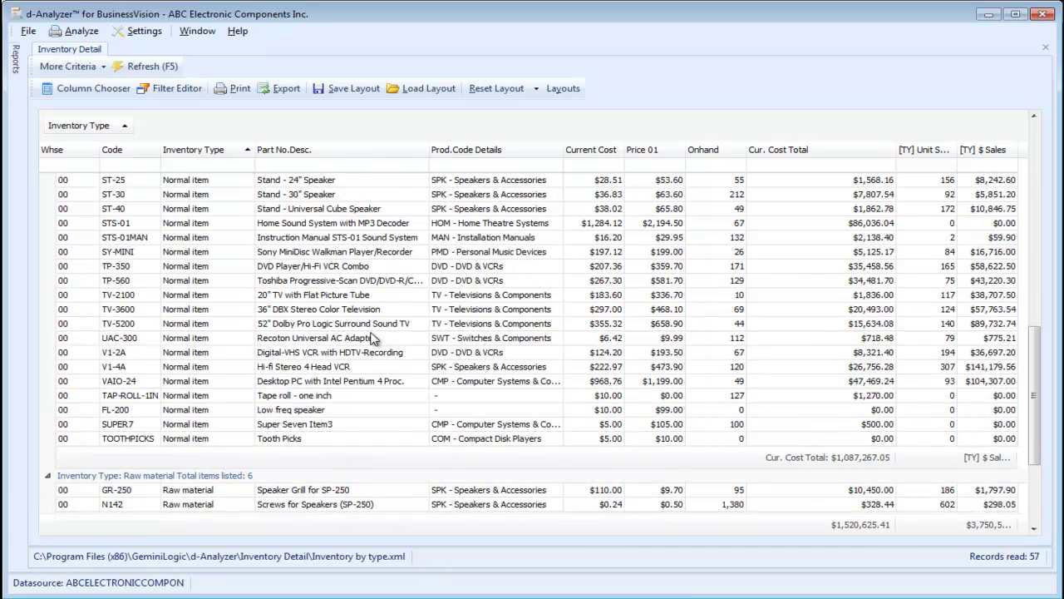
scroll(372, 337, up, 10)
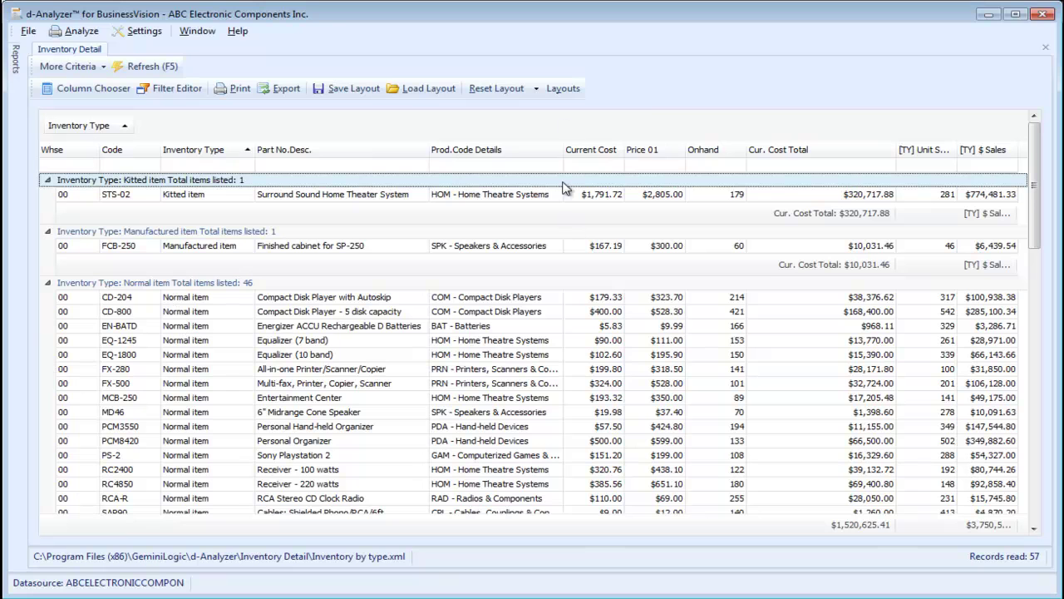
Load the saved layout "Inventory value" and review the totals of its product code groups.
click(561, 88)
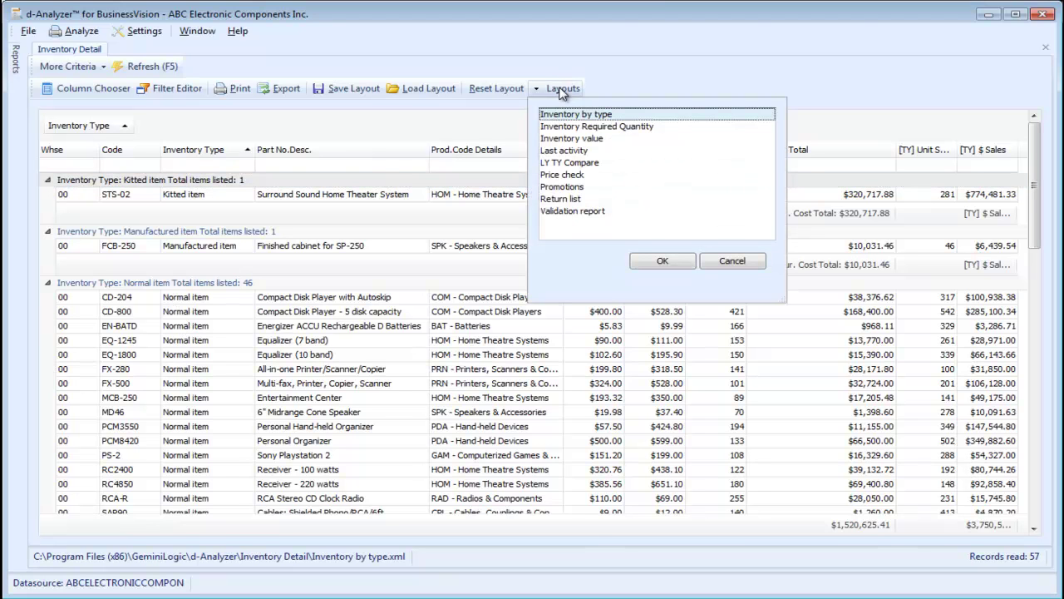
click(572, 139)
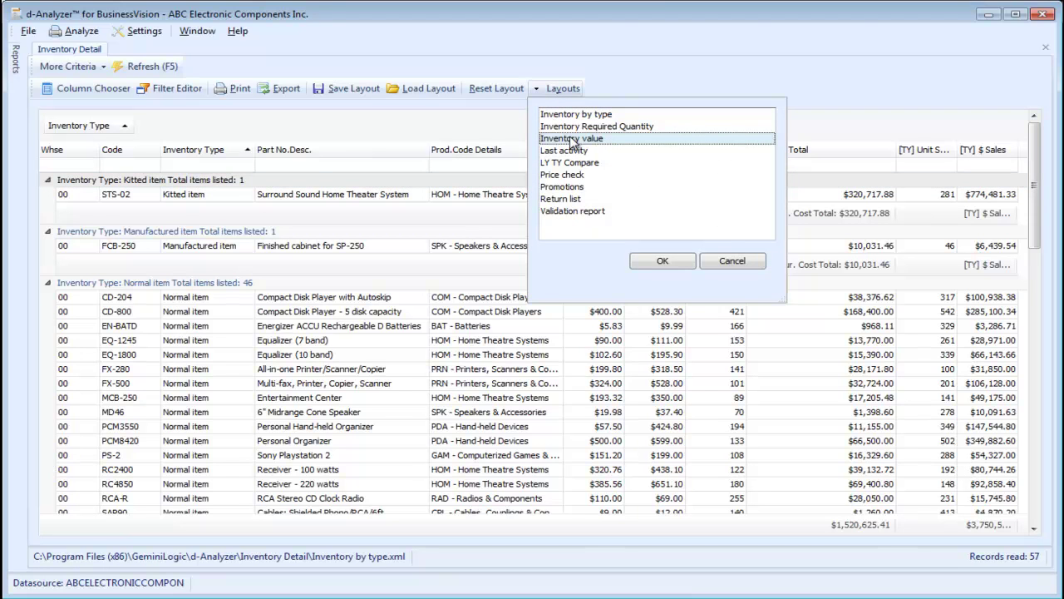
click(668, 261)
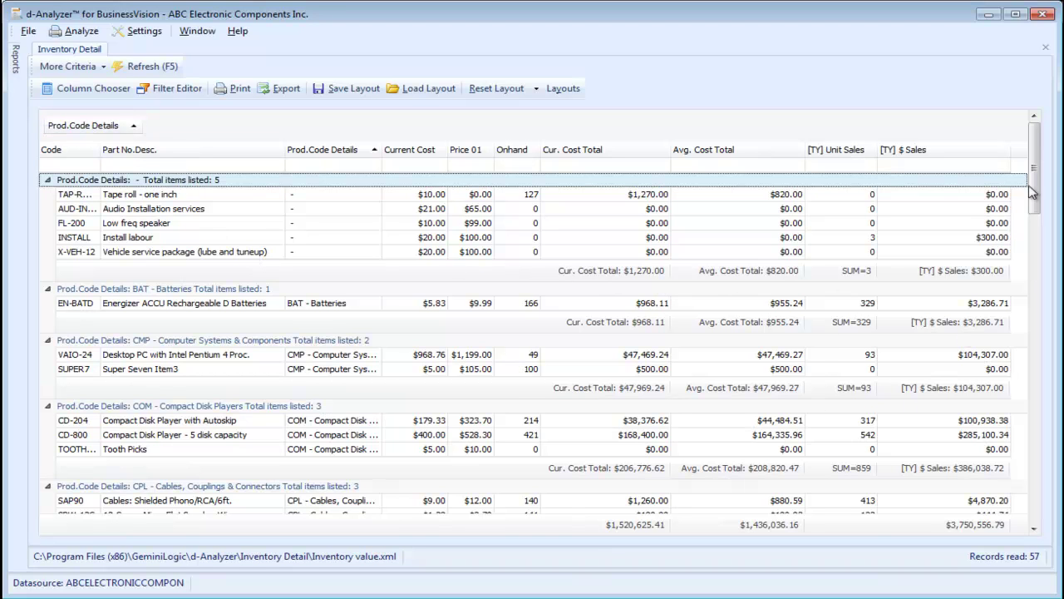
drag(1034, 166, 834, 422)
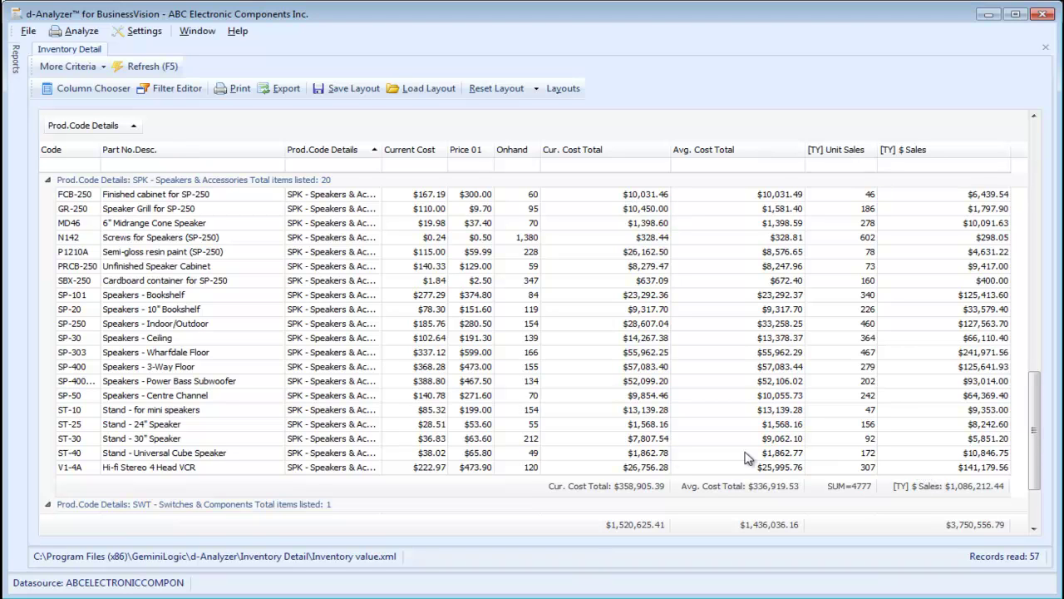
scroll(484, 428, up, 2)
scroll(464, 404, up, 4)
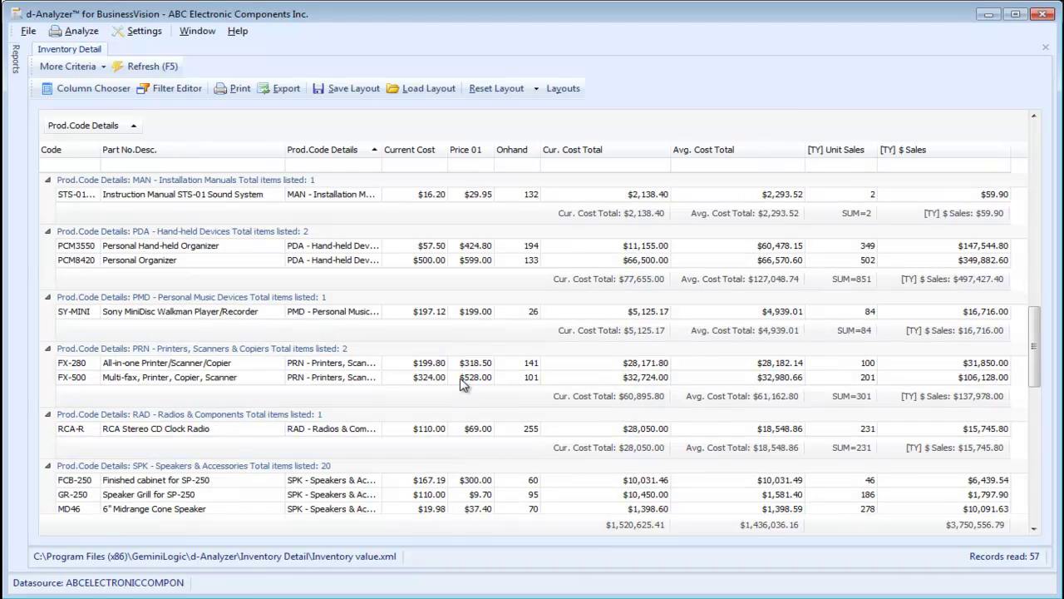
Load the saved layout "Last activity" for the inventory detail report.
click(568, 91)
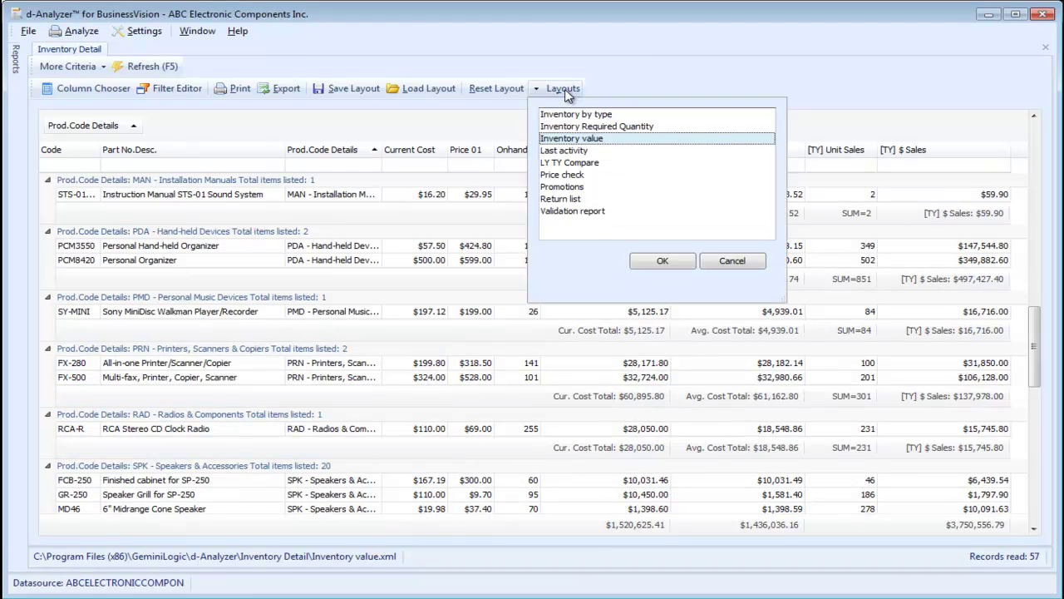
click(563, 152)
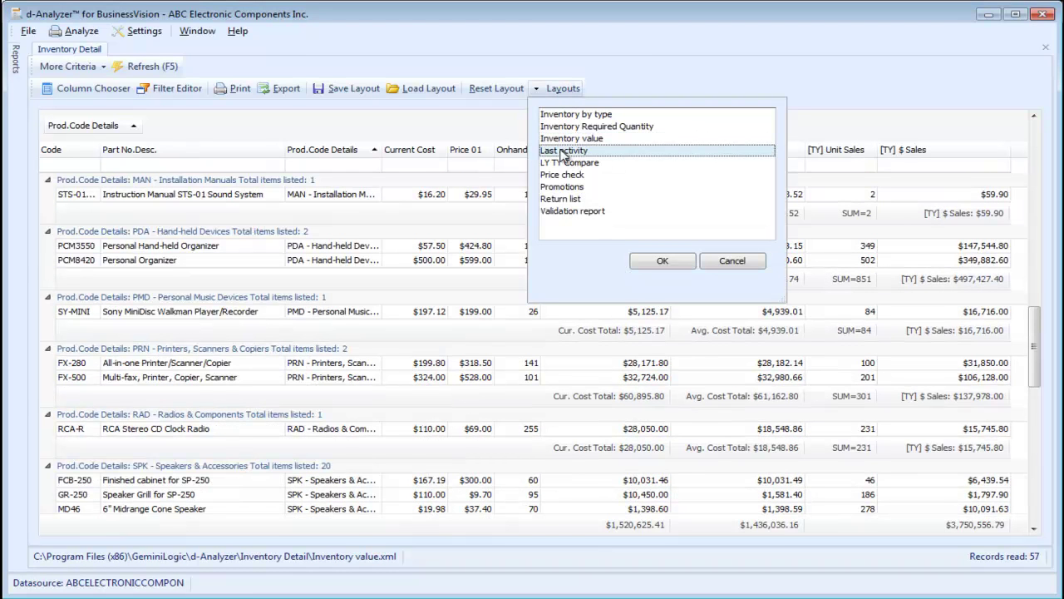
click(651, 264)
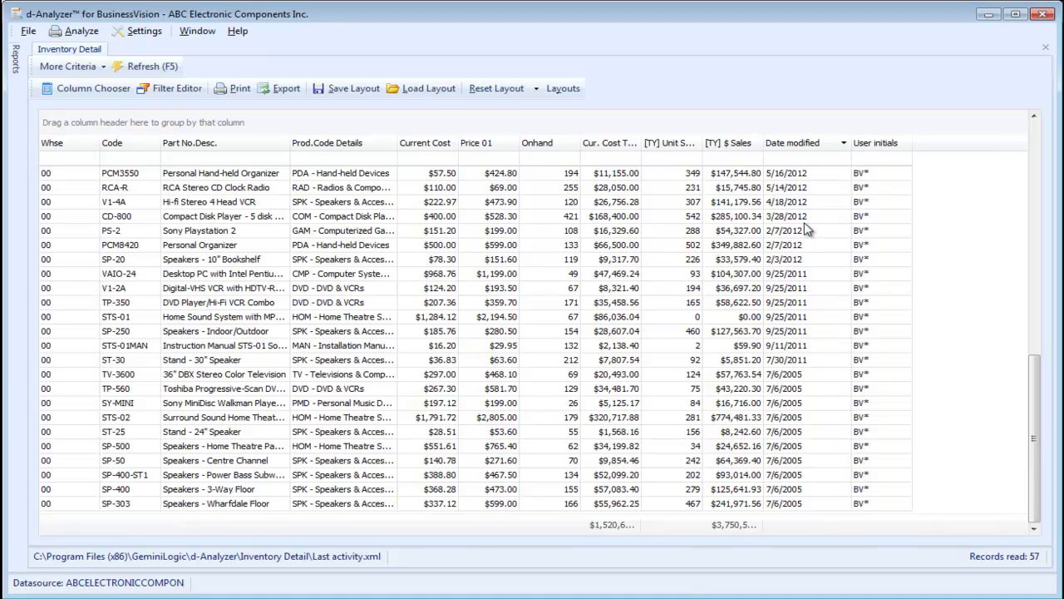
Widen the [TY] $ Sales and Cur. Cost Total columns and review the items by date modified.
drag(763, 143, 786, 143)
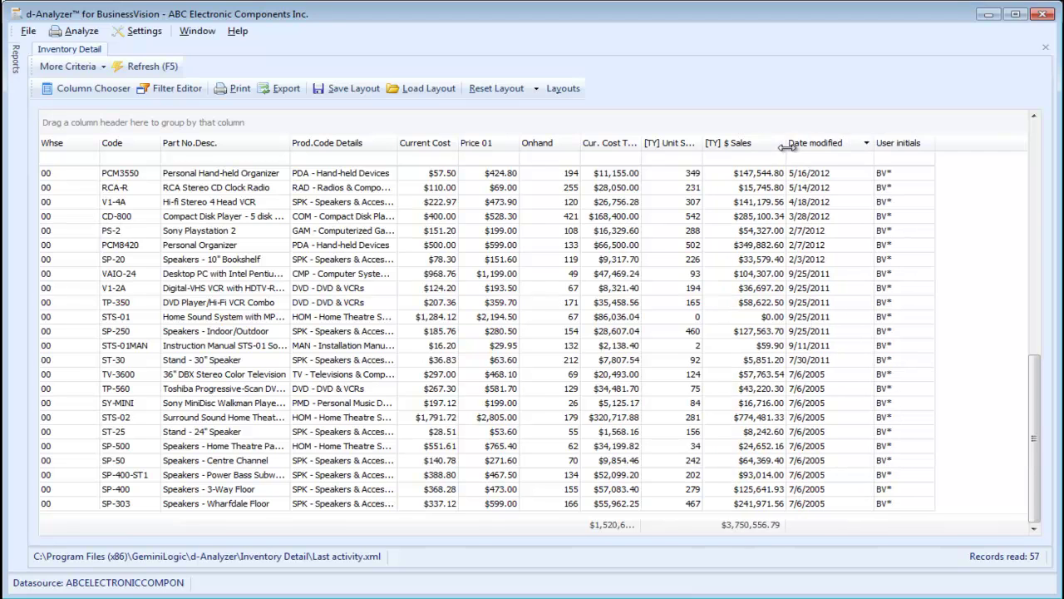
drag(640, 143, 661, 143)
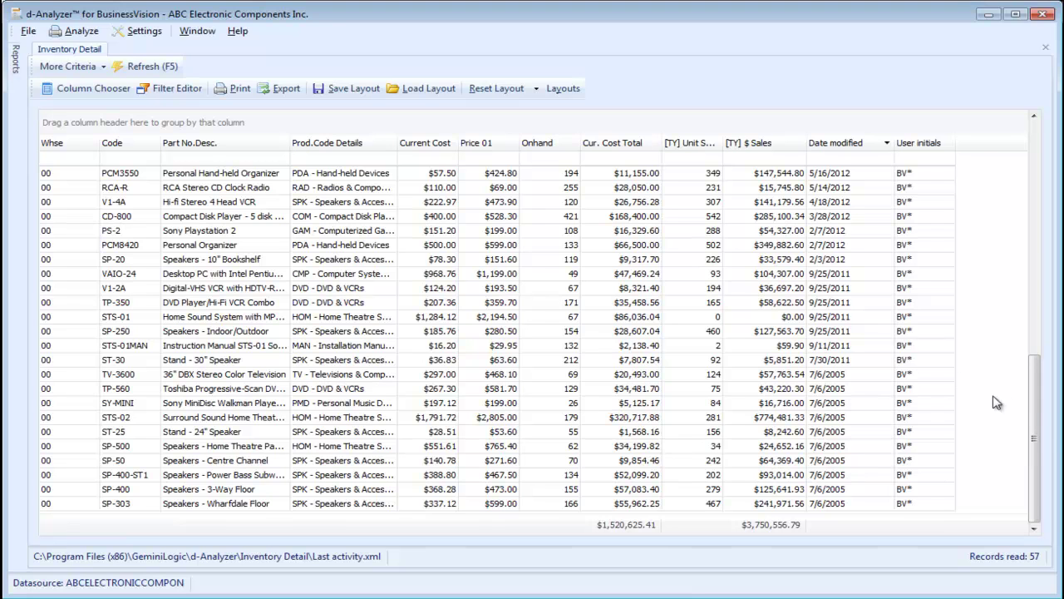
drag(1036, 433, 1053, 171)
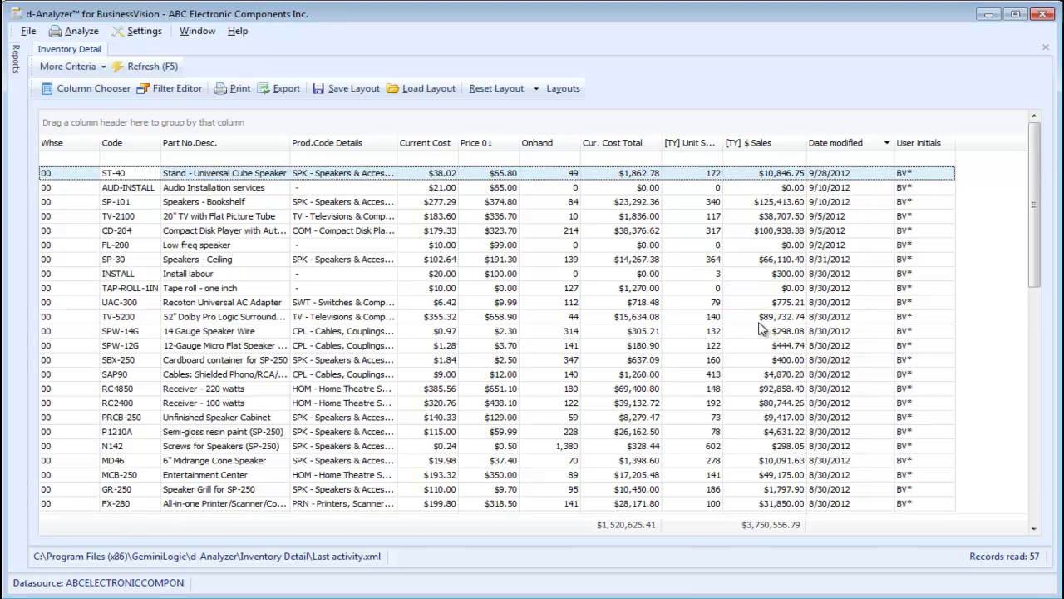
drag(1033, 246, 1056, 523)
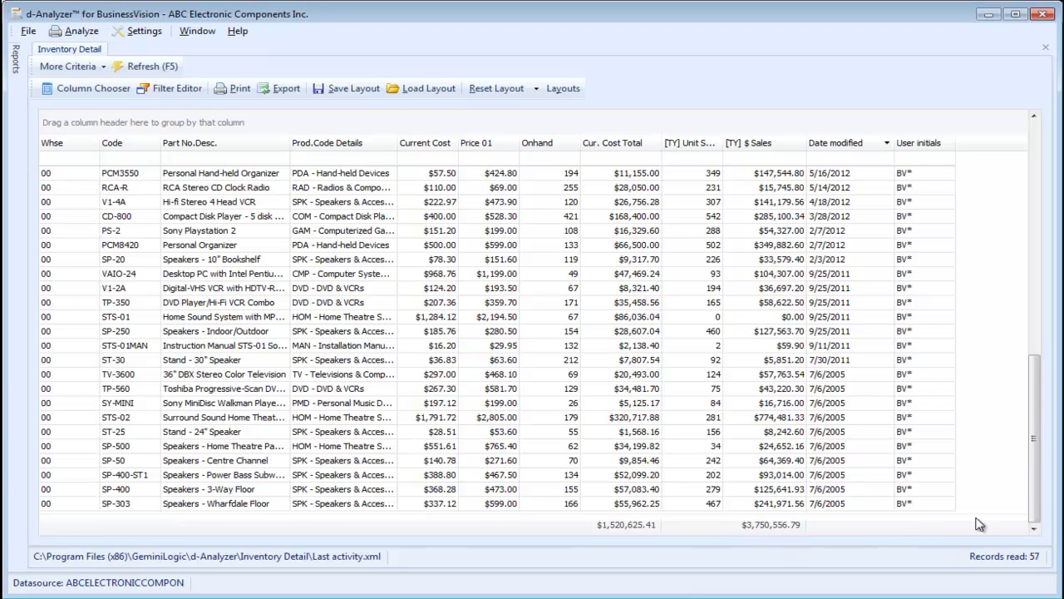
drag(1036, 497, 1051, 270)
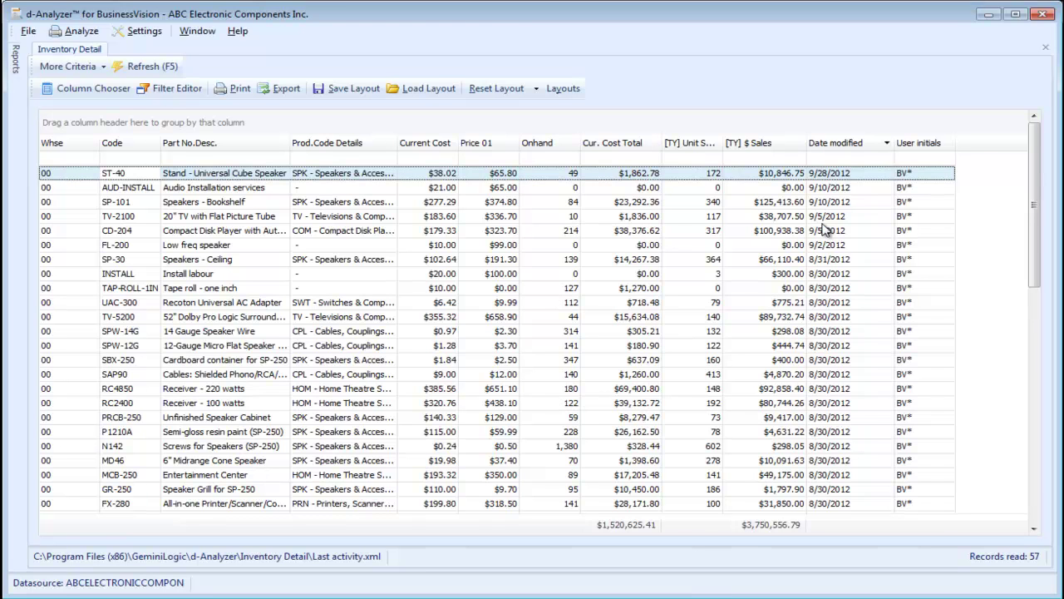
Load the saved layout "LY TY Compare" and widen its last-year and this-year unit and $ sales columns.
click(575, 93)
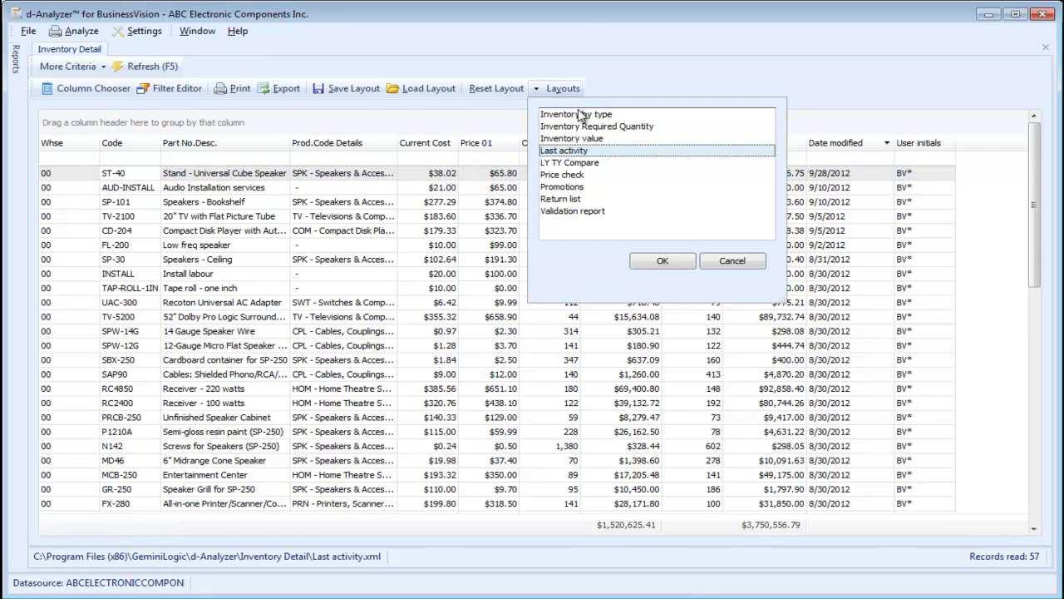
click(592, 165)
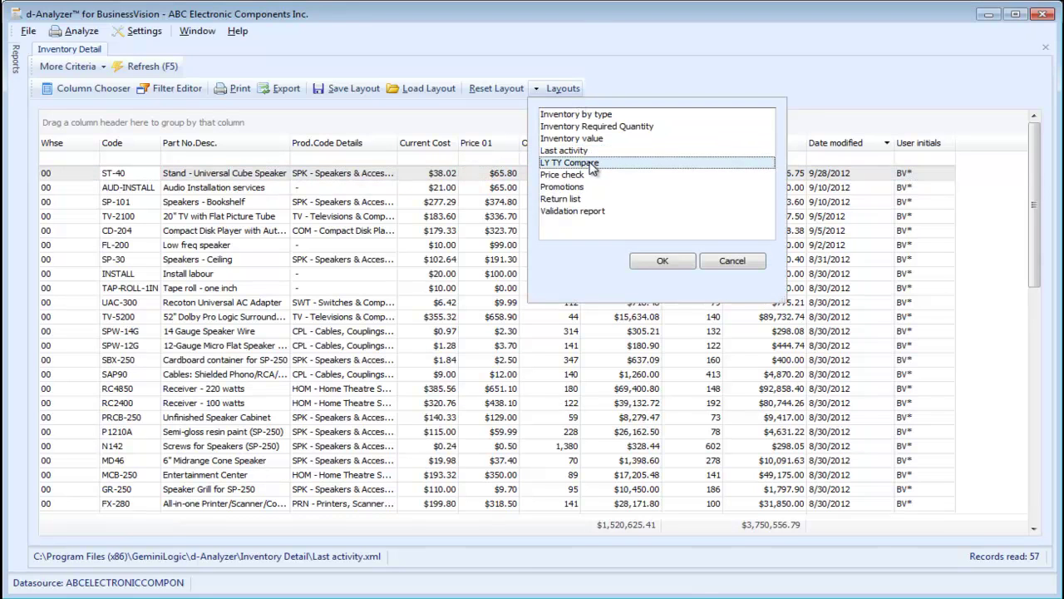
click(654, 261)
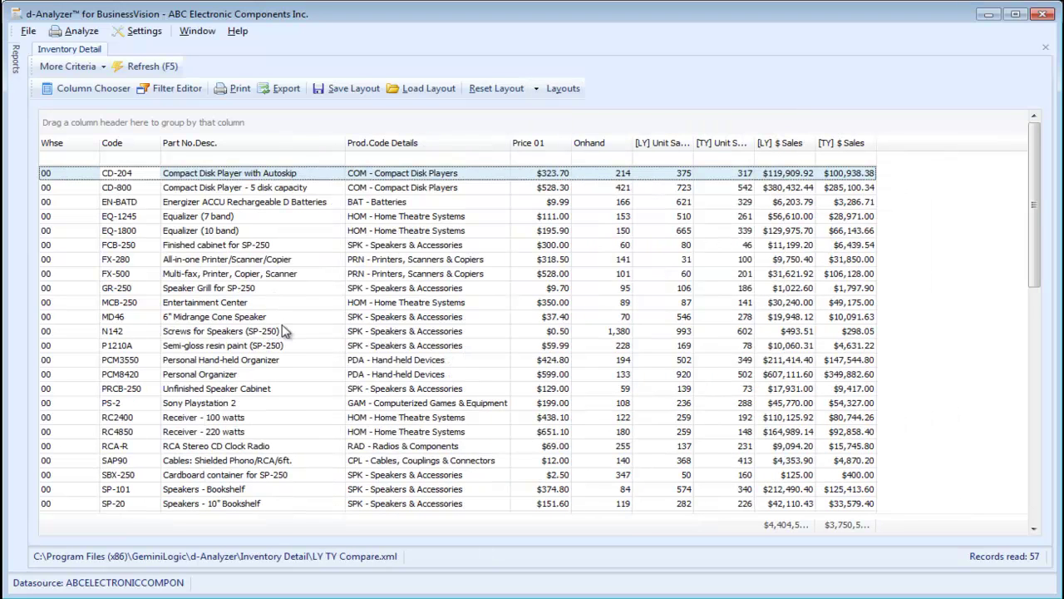
drag(695, 143, 985, 146)
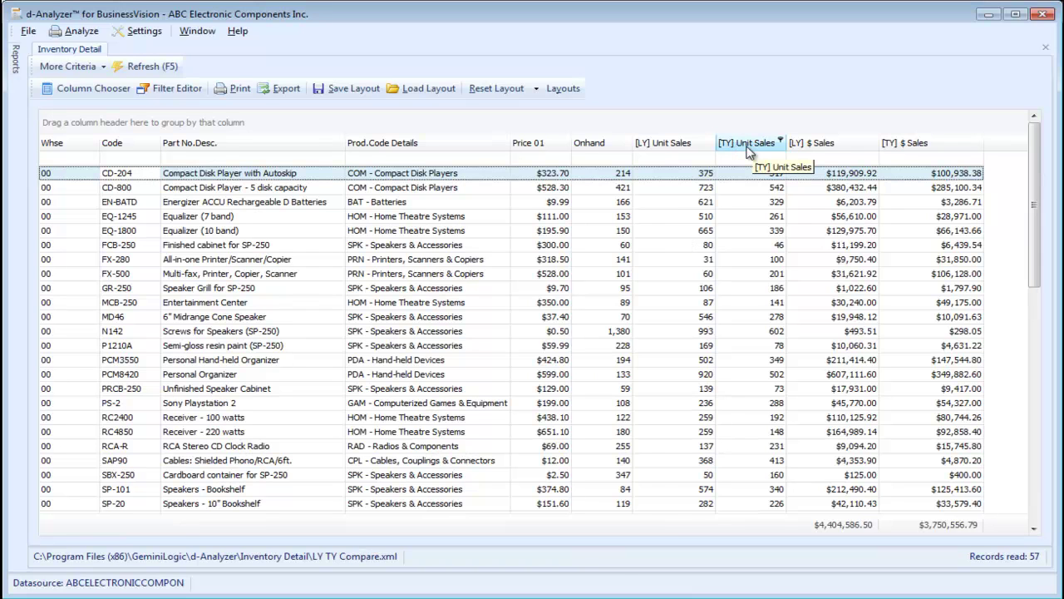
Sort the items by [TY] Unit Sales in descending order and review the best sellers from the first row.
click(756, 150)
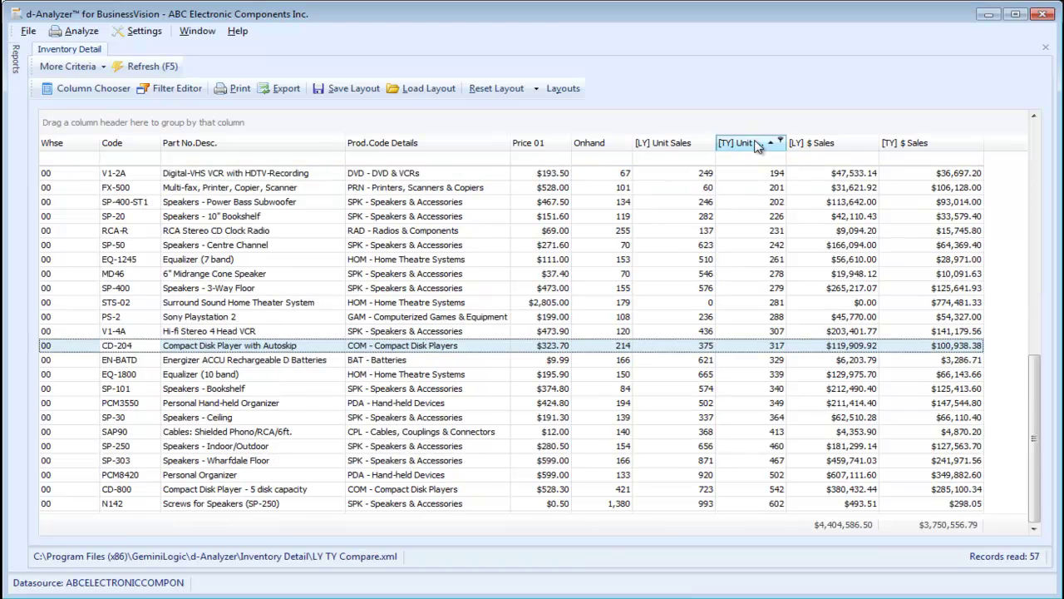
click(755, 143)
drag(1037, 283, 1002, 158)
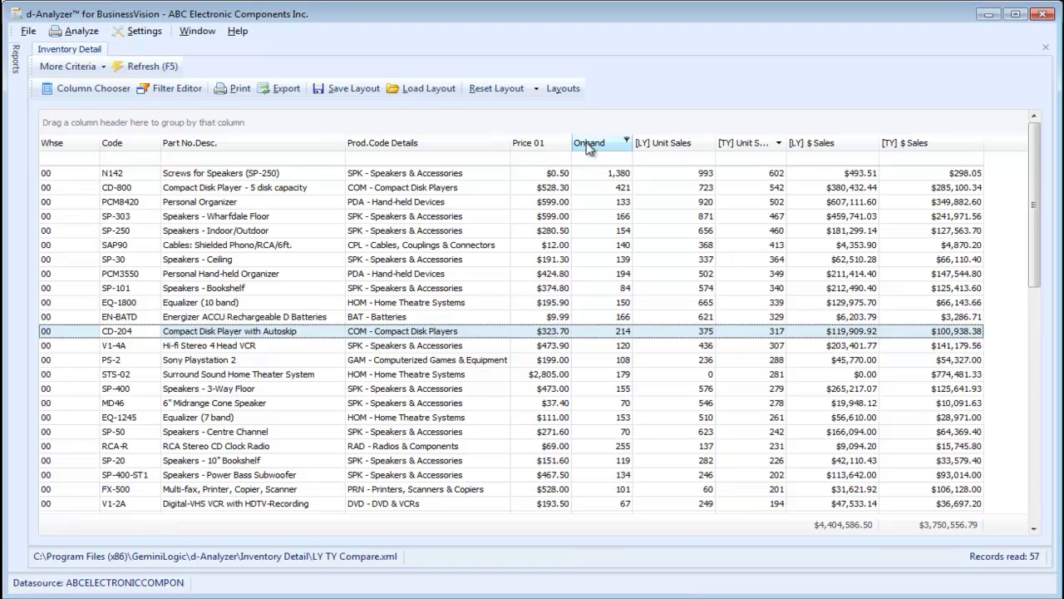
Load the saved layout "Price check" for the inventory detail report.
click(564, 89)
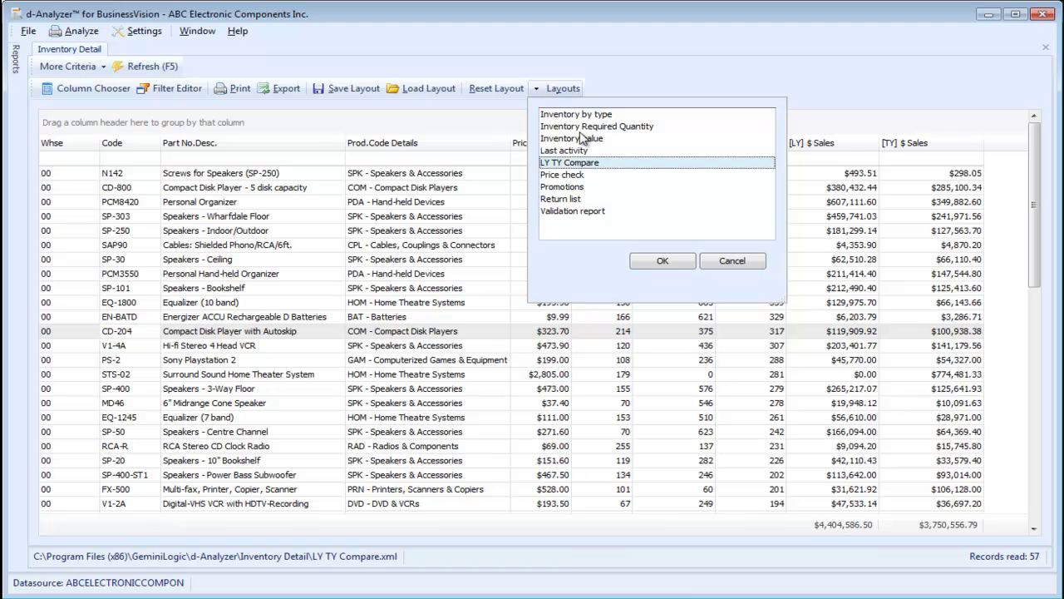
click(567, 176)
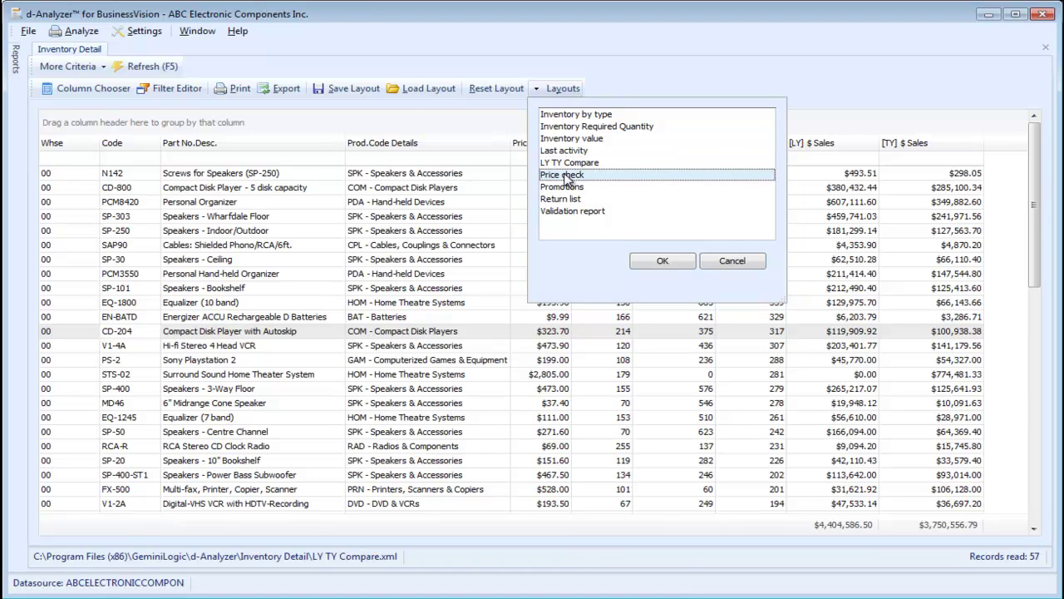
click(685, 261)
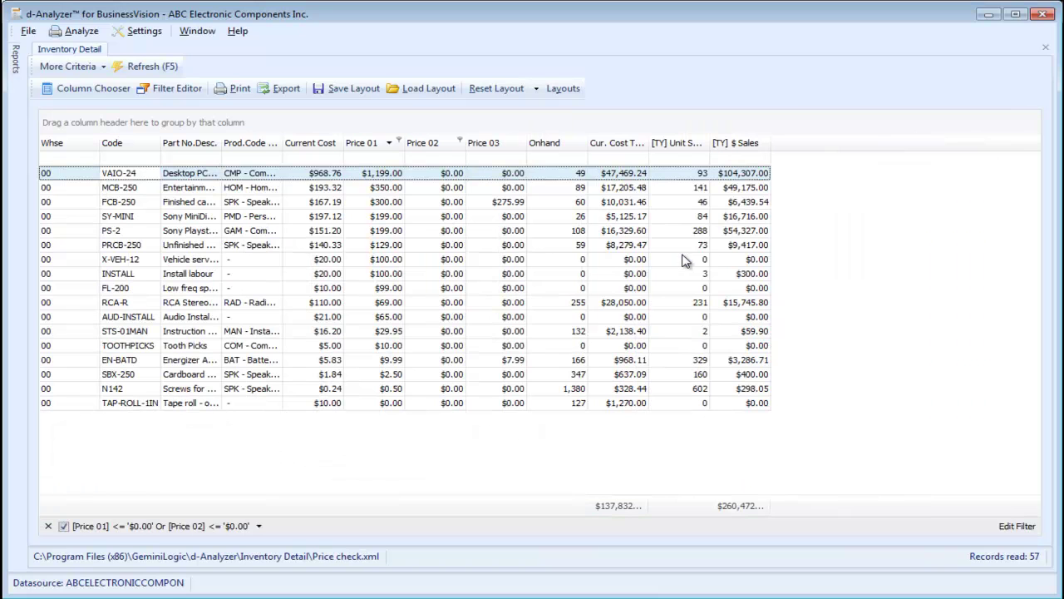
Widen the Part No.Desc. and Prod.Code Details columns and review the Price 01 and Price 02 conditions in the Filter Editor.
drag(222, 143, 268, 152)
drag(394, 164, 394, 166)
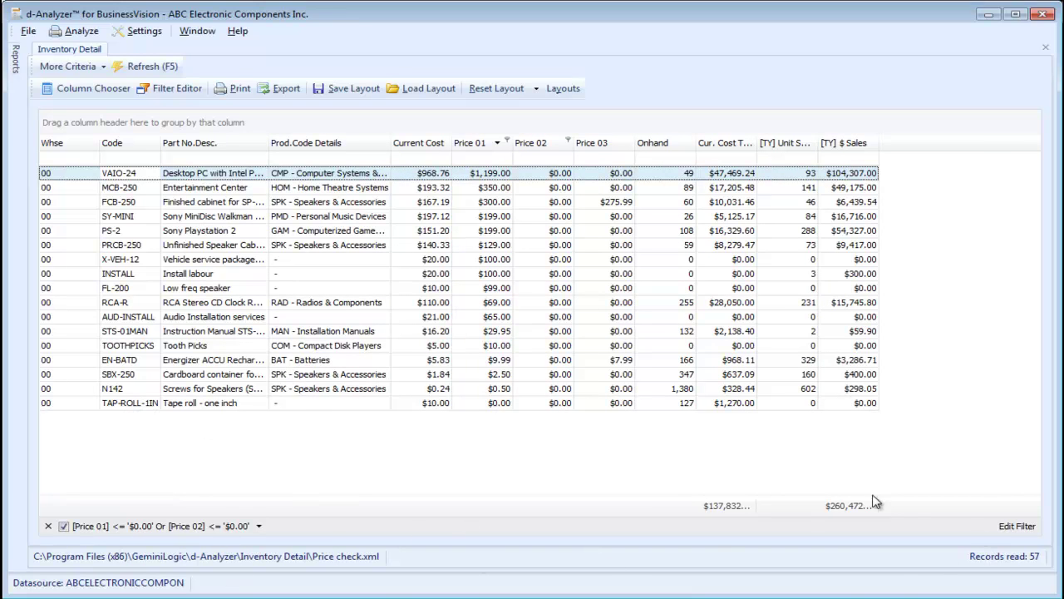
click(1018, 526)
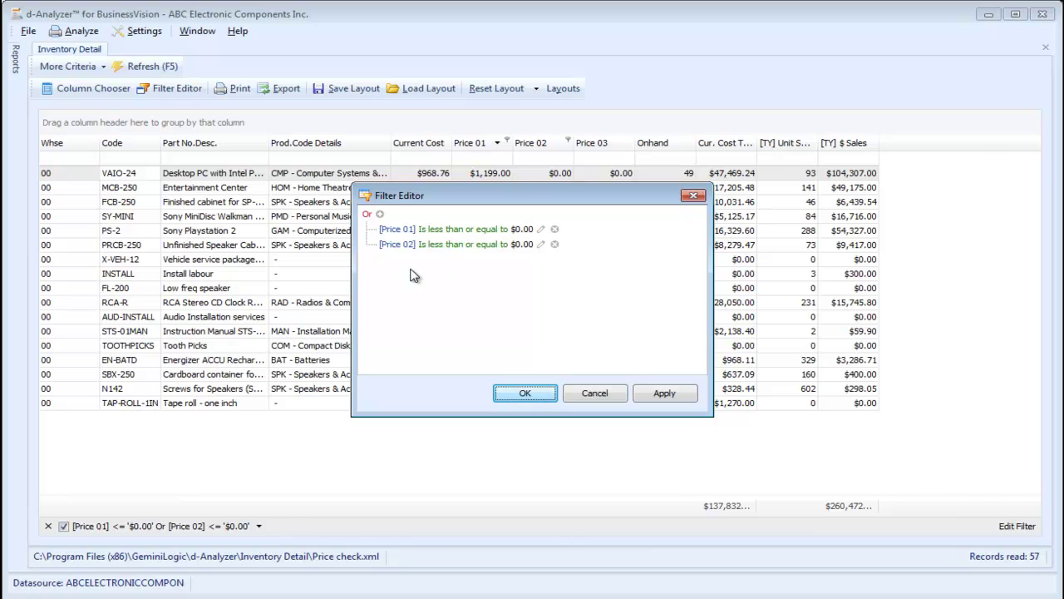
click(517, 395)
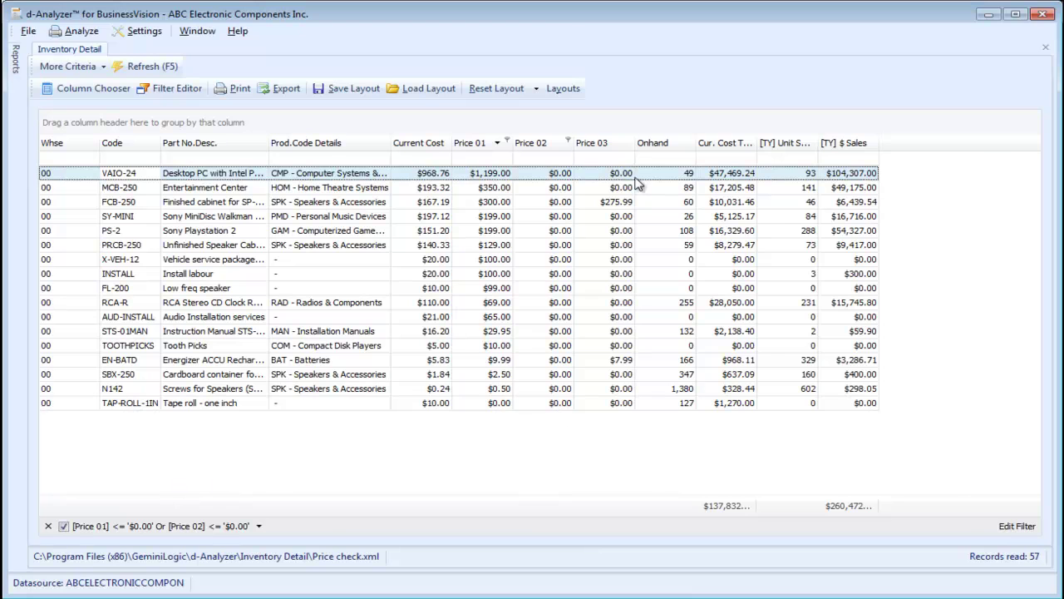
Load the saved layout "Promotions" and review the items on promotion.
click(561, 90)
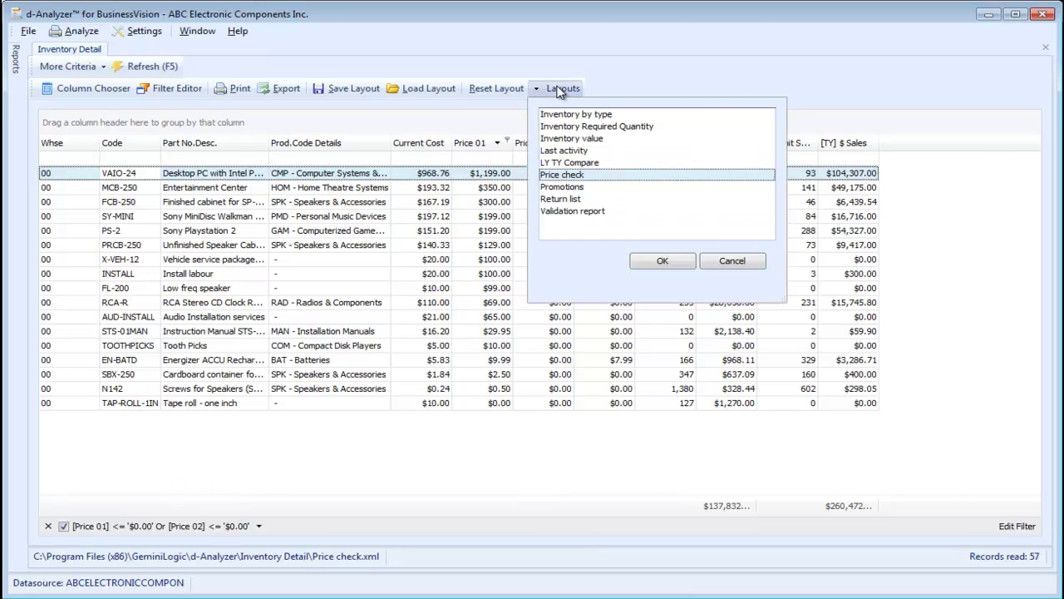
click(600, 187)
click(657, 261)
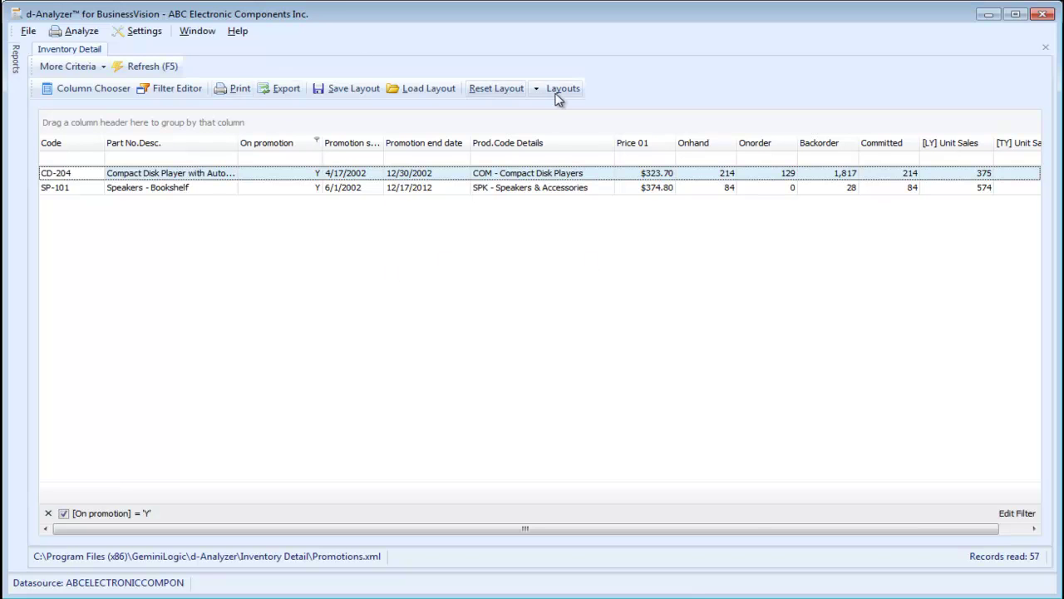
Load the saved layout "Return list" and review the returnable items with stock above their reorder point.
click(564, 89)
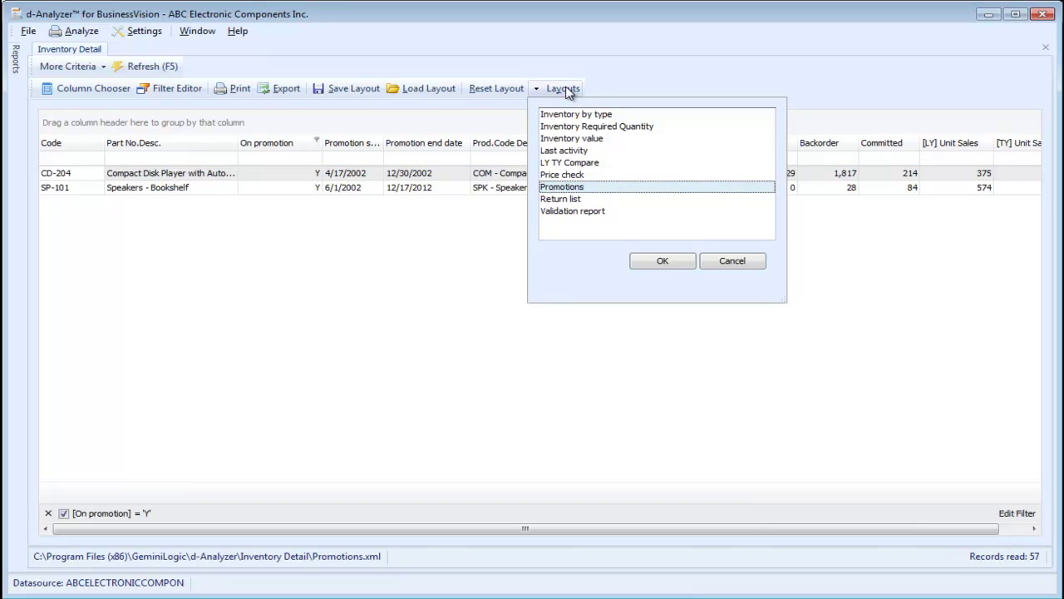
click(576, 200)
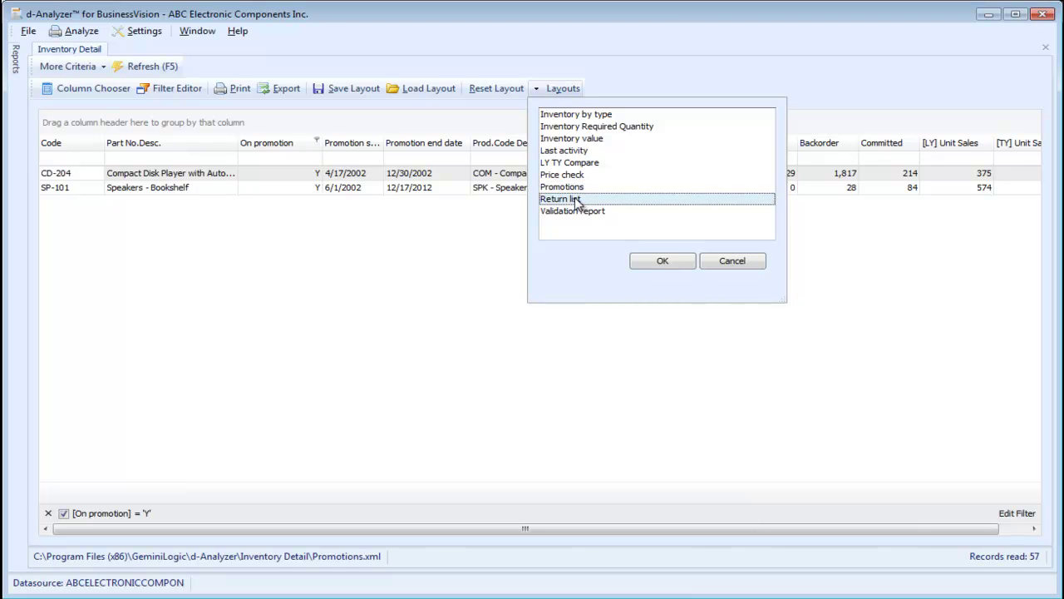
click(670, 266)
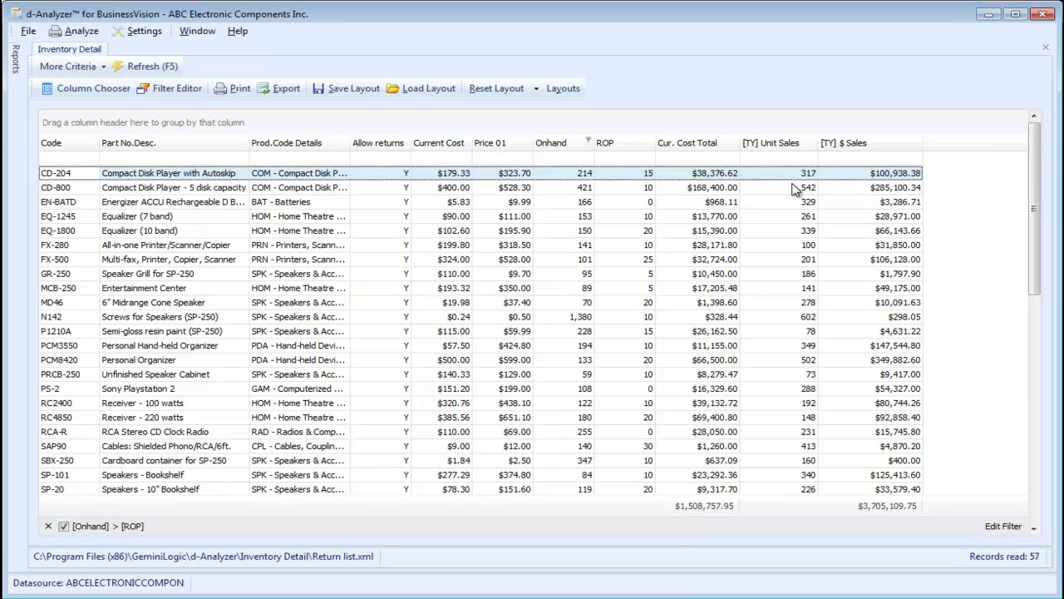
Load the saved layout "Validation report", widen the Part No.Desc. and Prod.Code Details columns and review the last records.
click(564, 89)
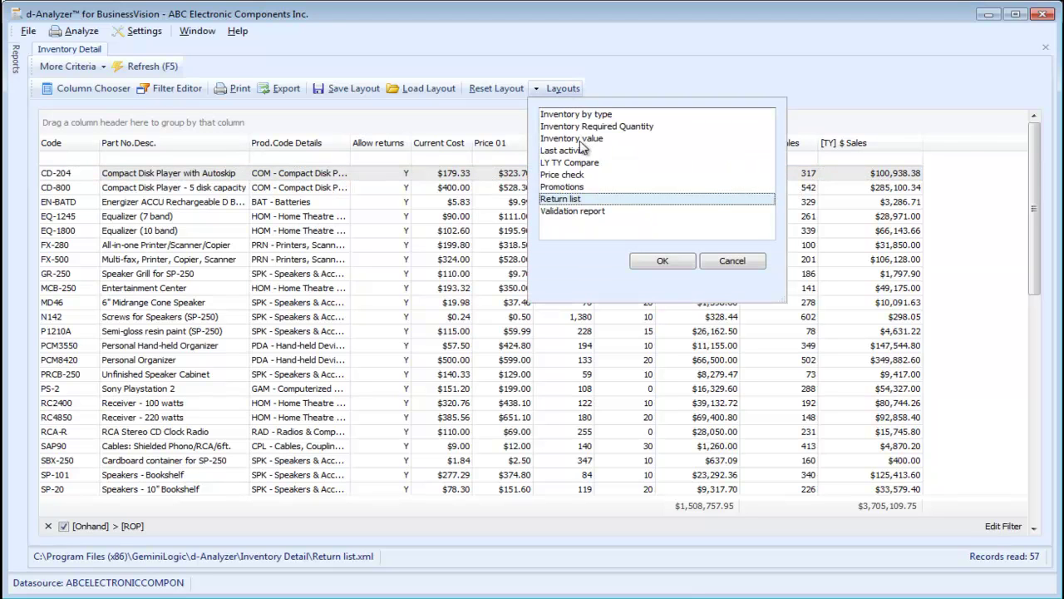
click(568, 211)
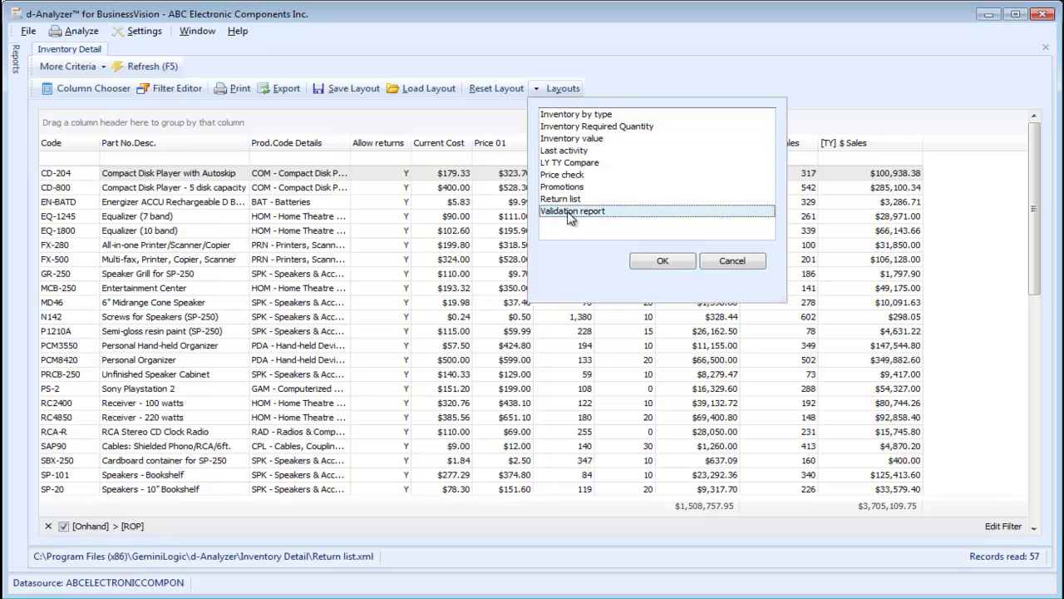
click(653, 261)
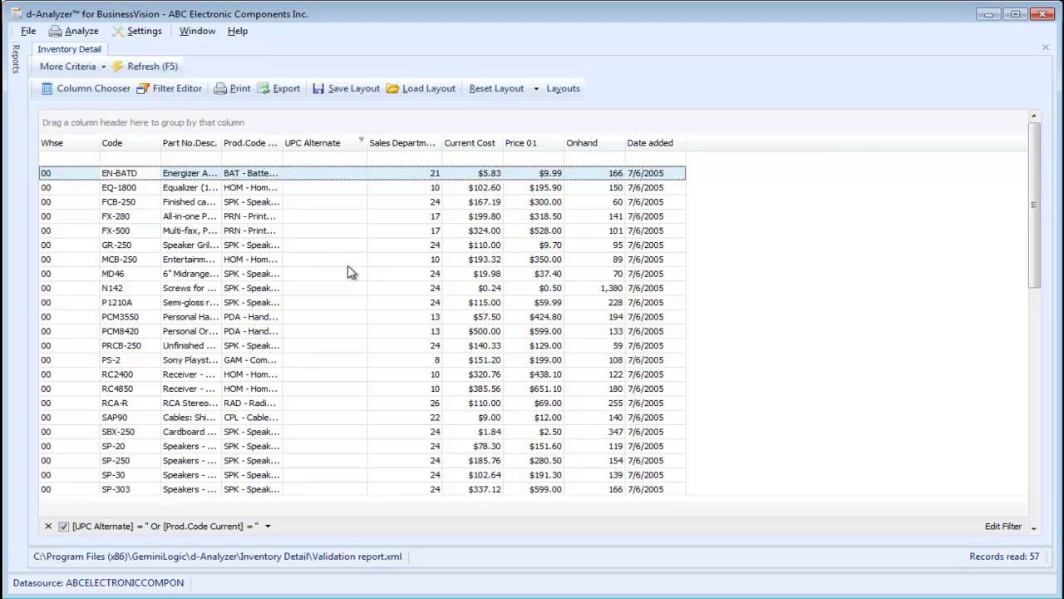
drag(284, 143, 312, 143)
drag(221, 143, 245, 143)
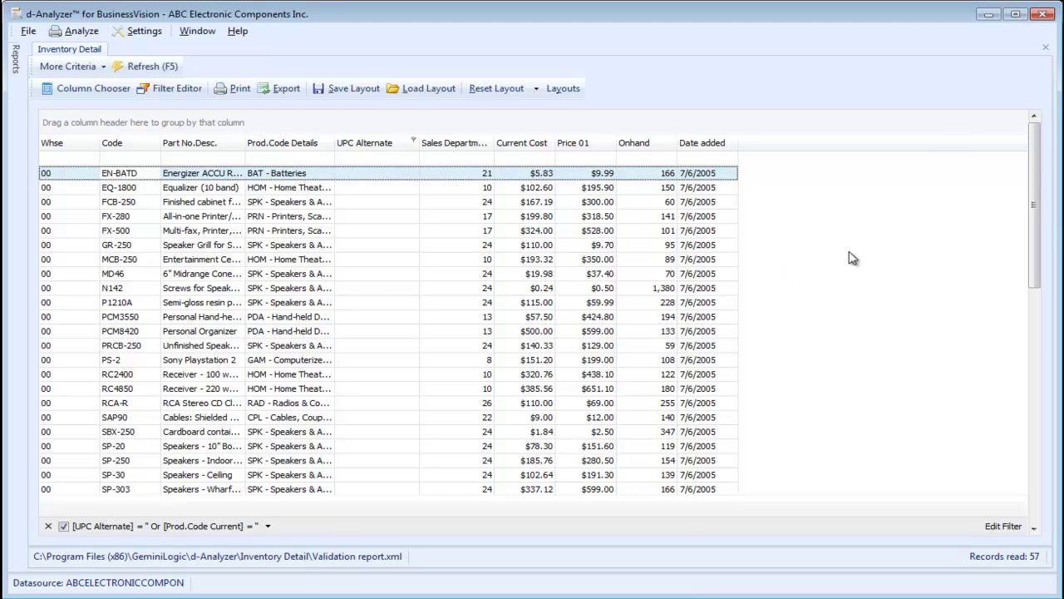
drag(1035, 217, 1000, 443)
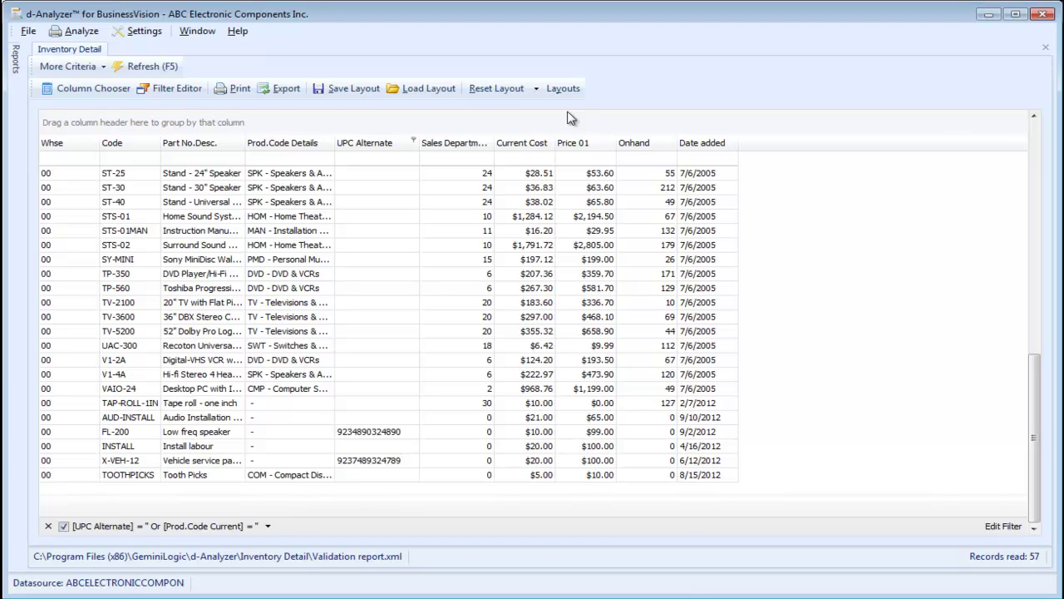
Load the saved layout "Inventory Required Quantity" and review the items with the highest required quantity.
click(565, 94)
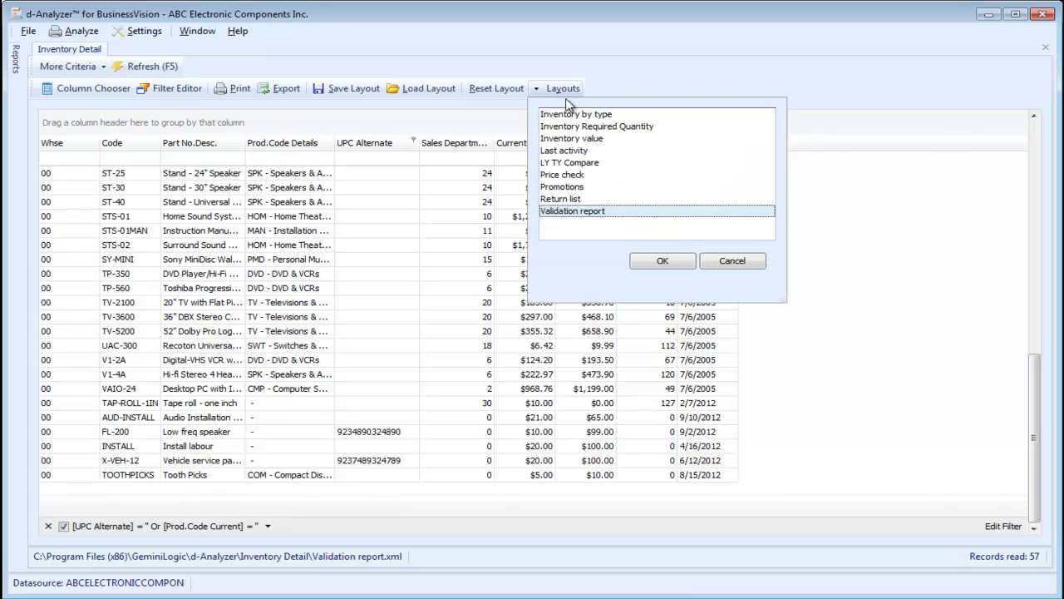
click(570, 127)
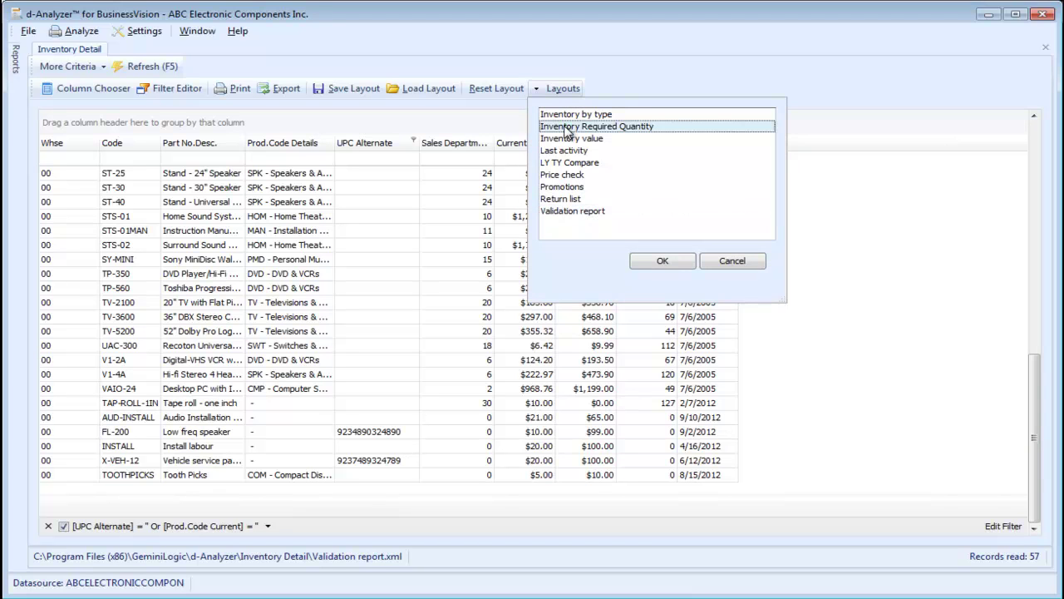
click(663, 262)
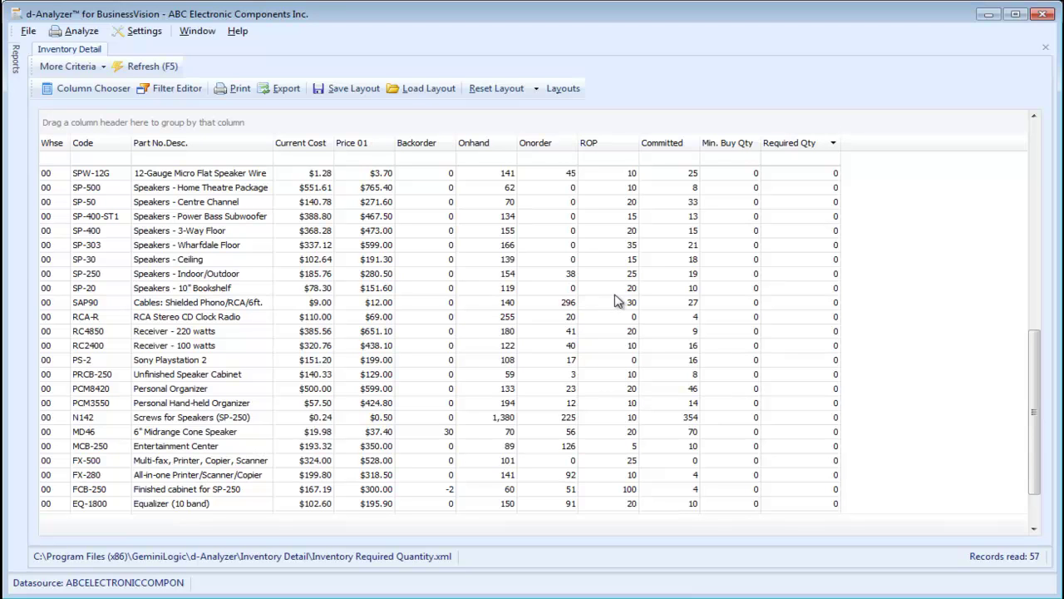
drag(1041, 370, 1040, 158)
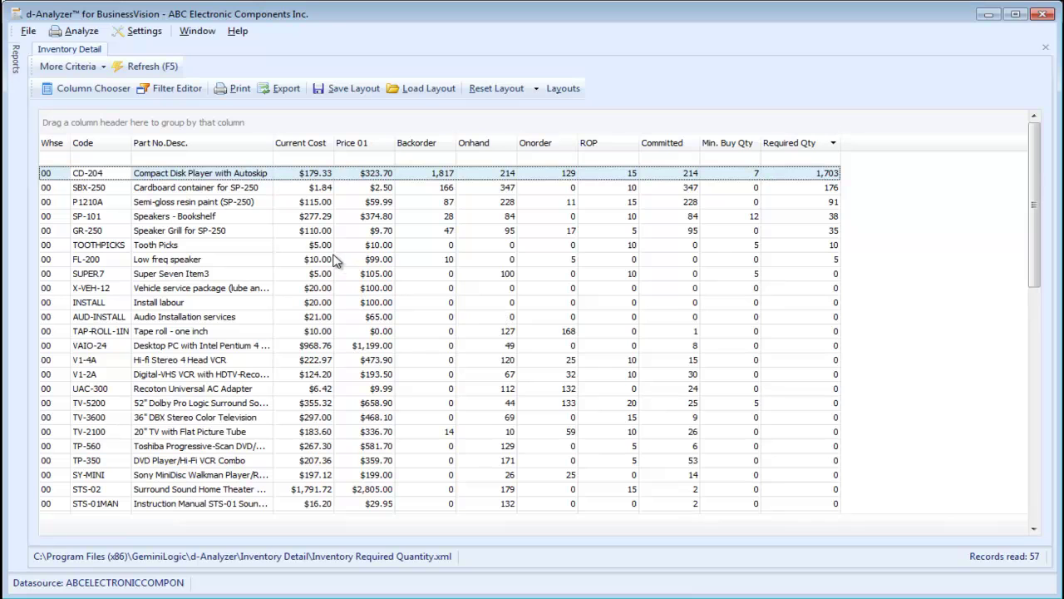
click(268, 143)
click(267, 143)
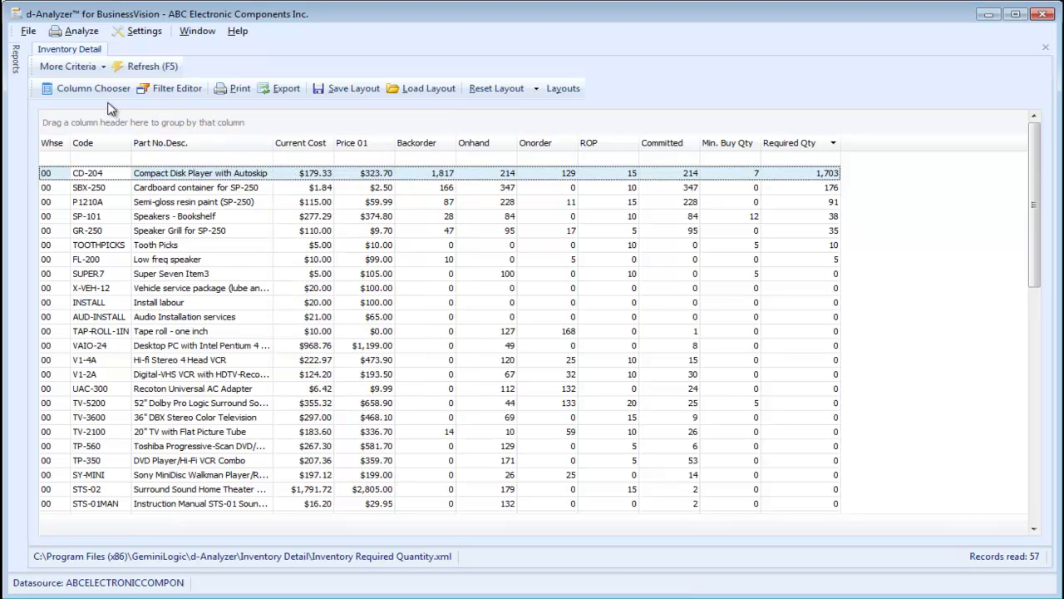
Browse the additional columns available in the Column Chooser and close it without adding any.
click(88, 89)
drag(605, 126, 600, 416)
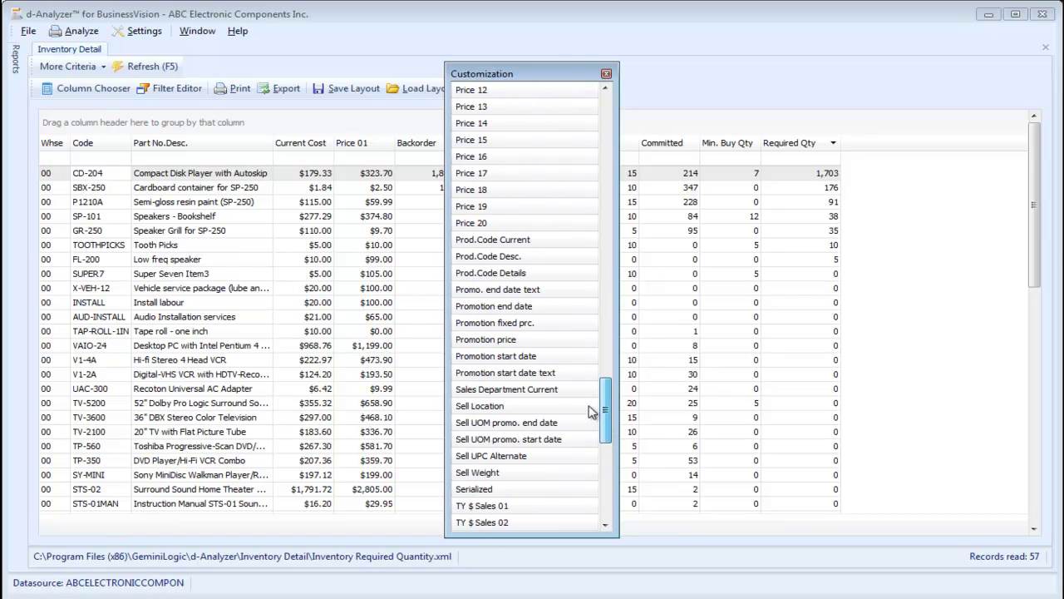
click(606, 75)
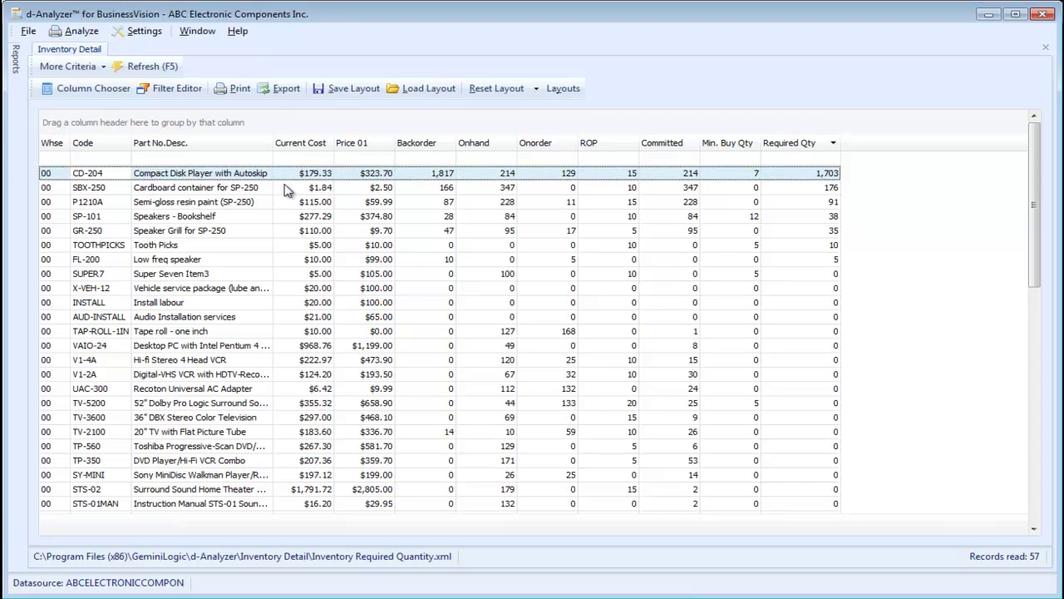
Export the report to Excel, check it with a wider Part No.Desc. column and close the workbook without saving.
click(281, 88)
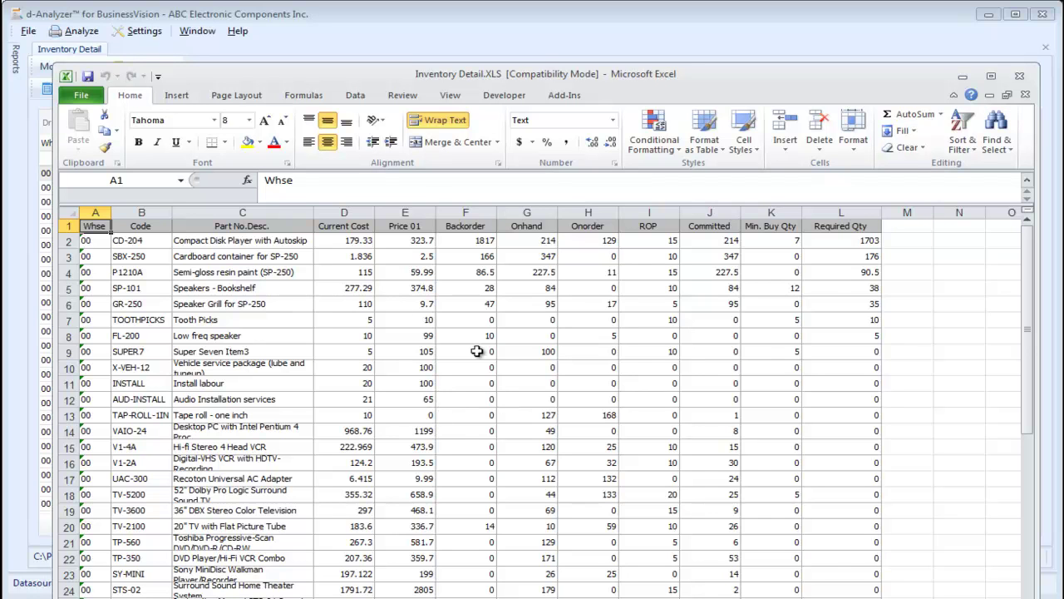
drag(315, 213, 423, 234)
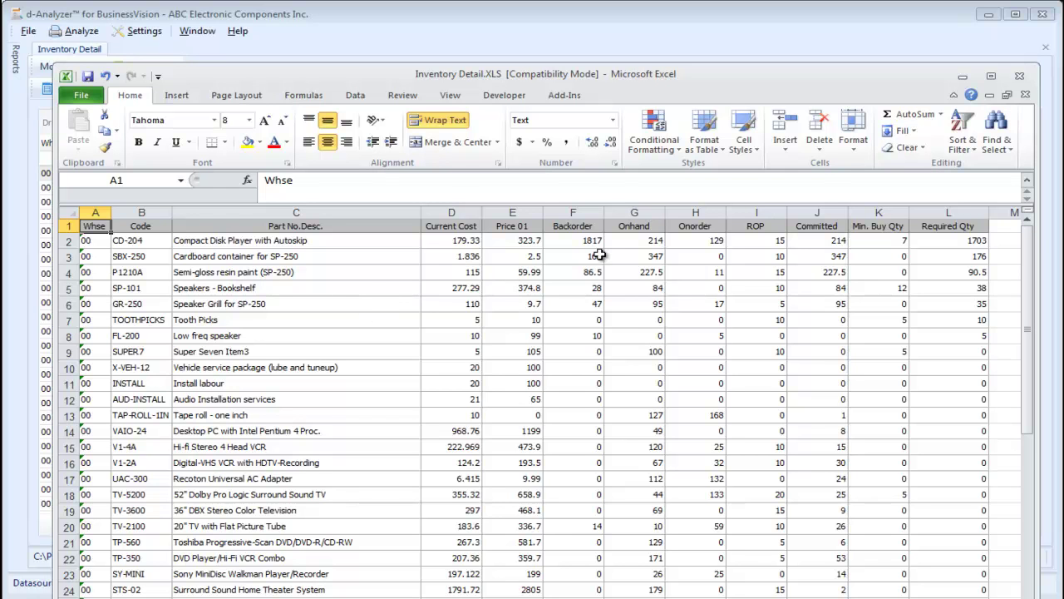
click(1022, 77)
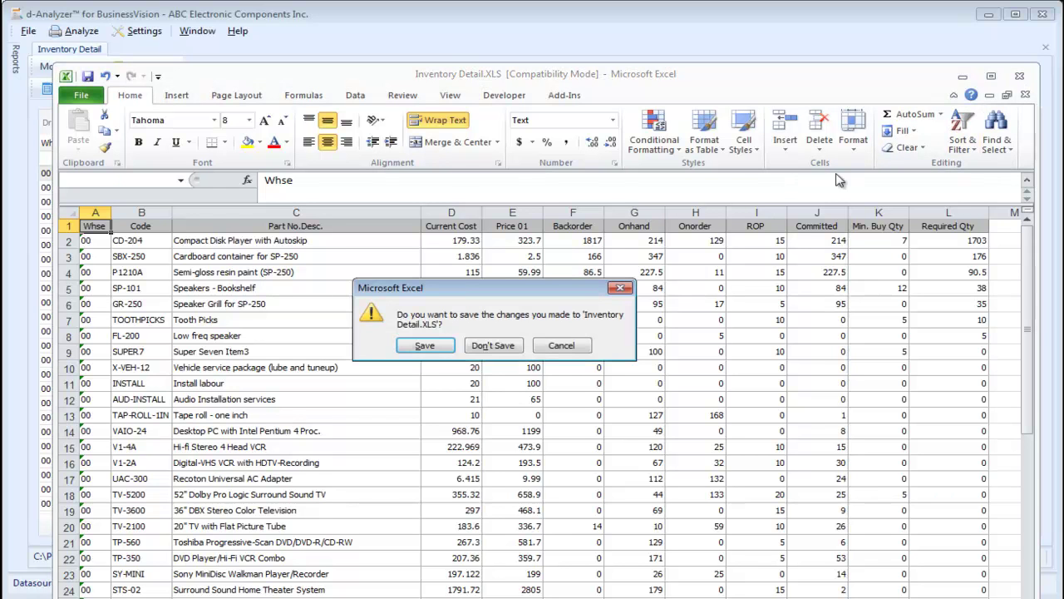
click(487, 347)
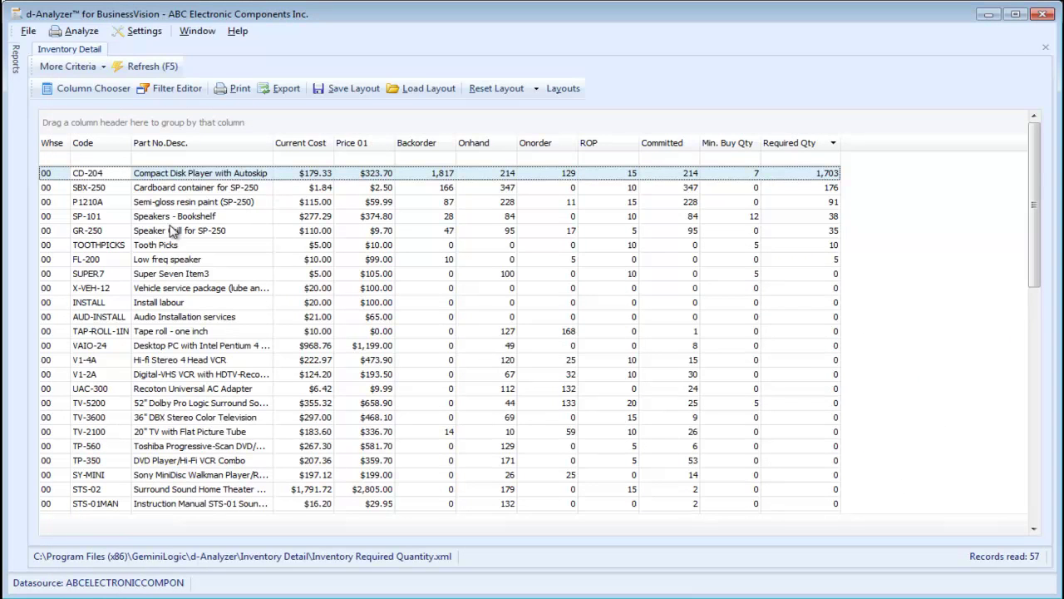